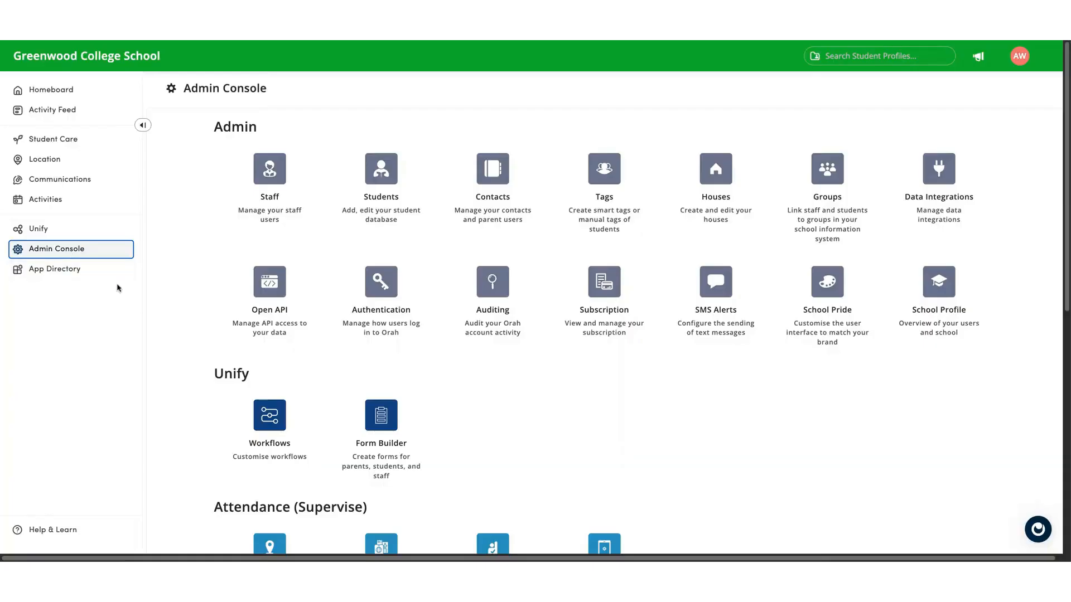
# - Start a new staff role from the Teacher role template
pyautogui.click(281, 211)
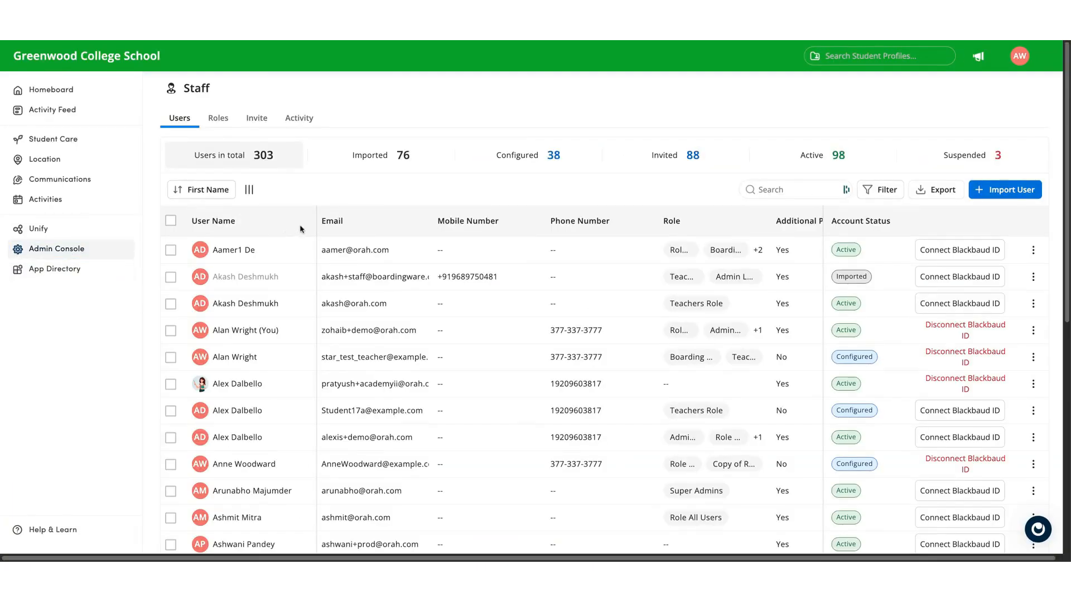
pyautogui.click(218, 124)
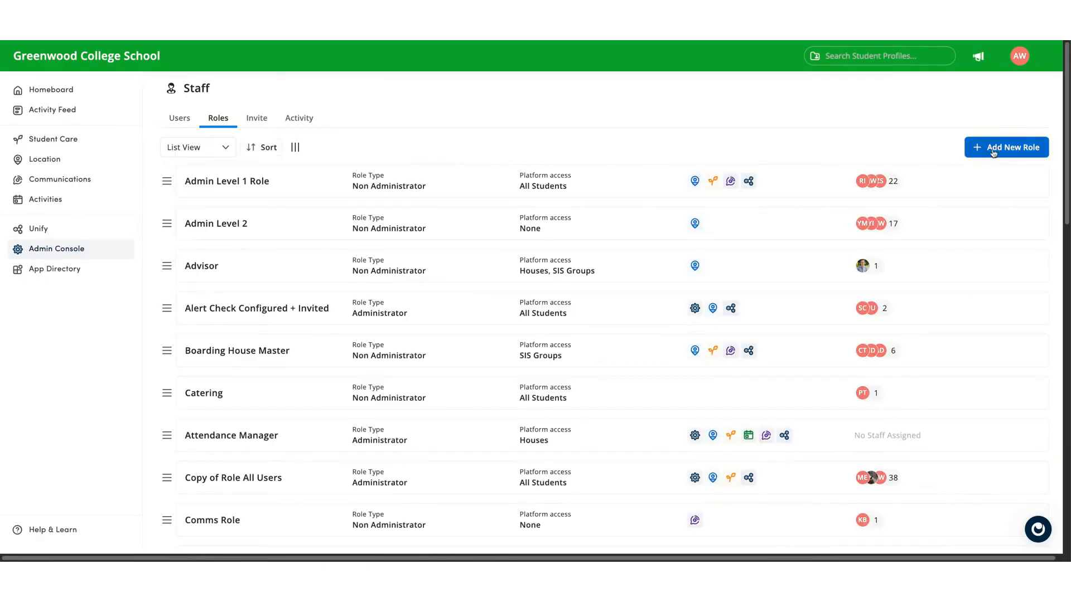
pyautogui.click(993, 149)
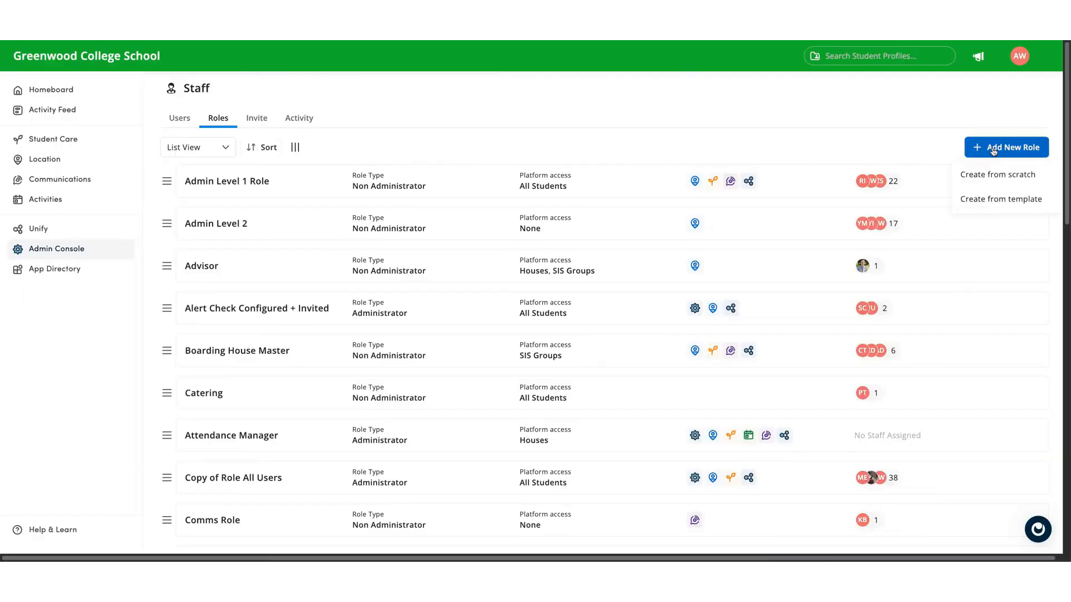
pyautogui.click(998, 200)
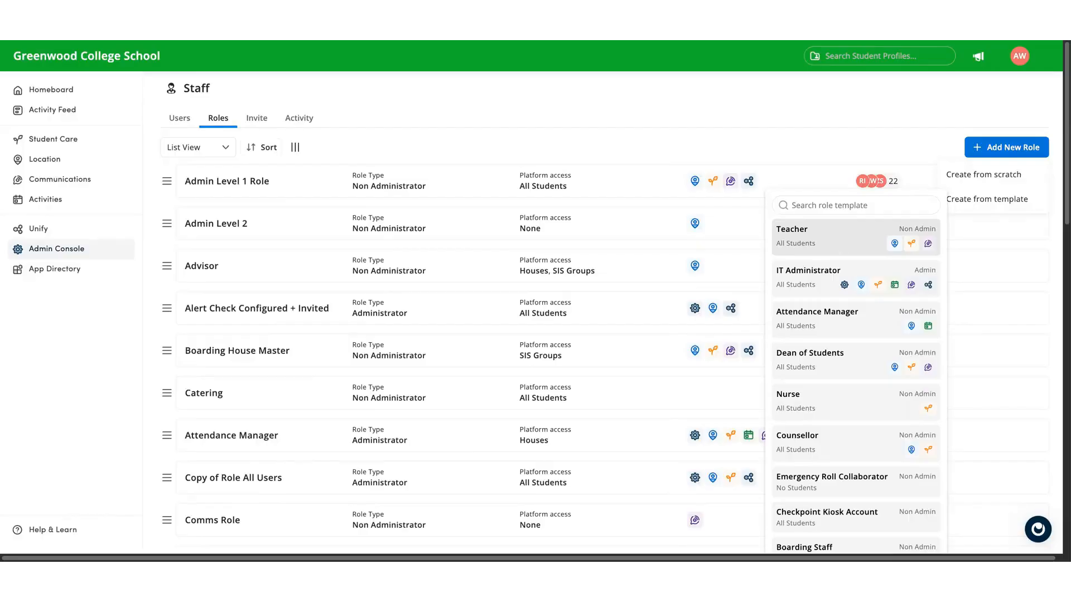
pyautogui.click(797, 237)
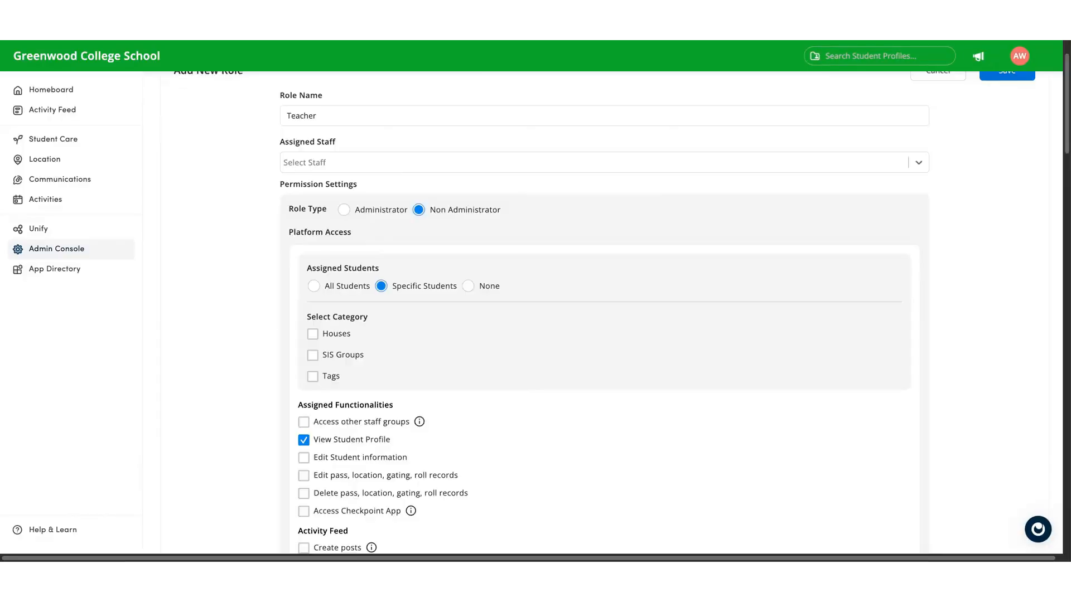
# - Limit the role's platform access to SIS Groups and tick the pass, location, gating and roll record editing and deleting permissions
pyautogui.click(312, 355)
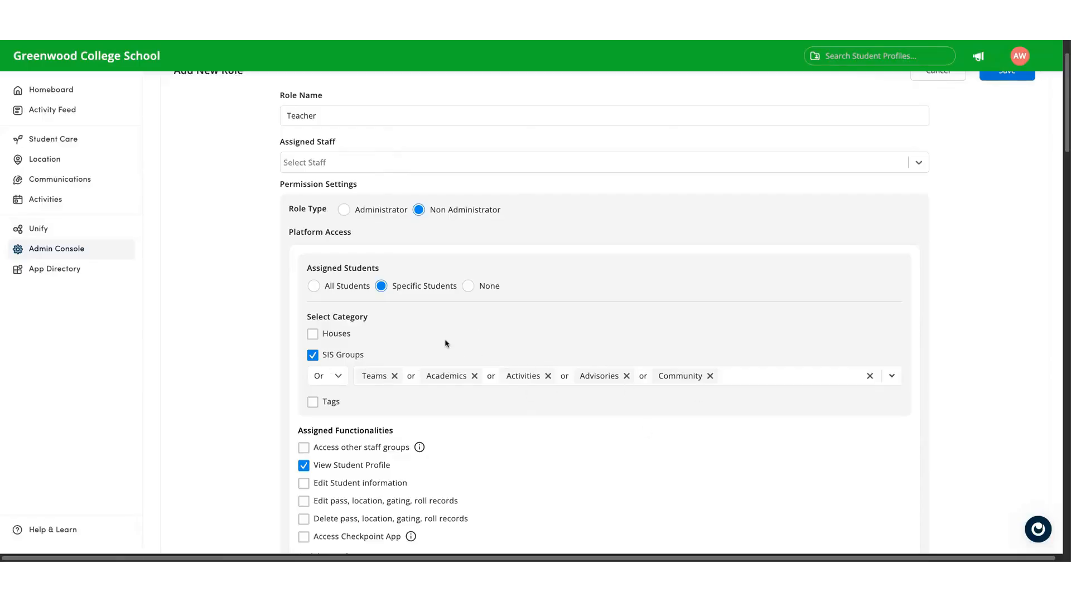
pyautogui.scroll(-5, 446, 343)
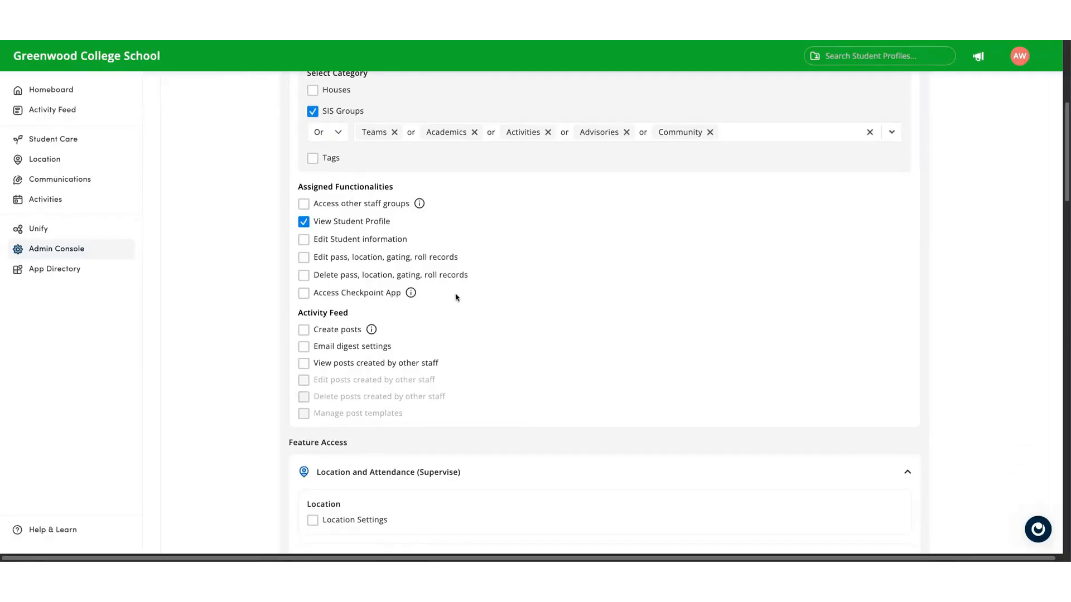
pyautogui.click(442, 260)
pyautogui.click(350, 279)
# - Allow the role to end, schedule and activate passes and to endorse and approve pass requests
pyautogui.scroll(-5, 418, 347)
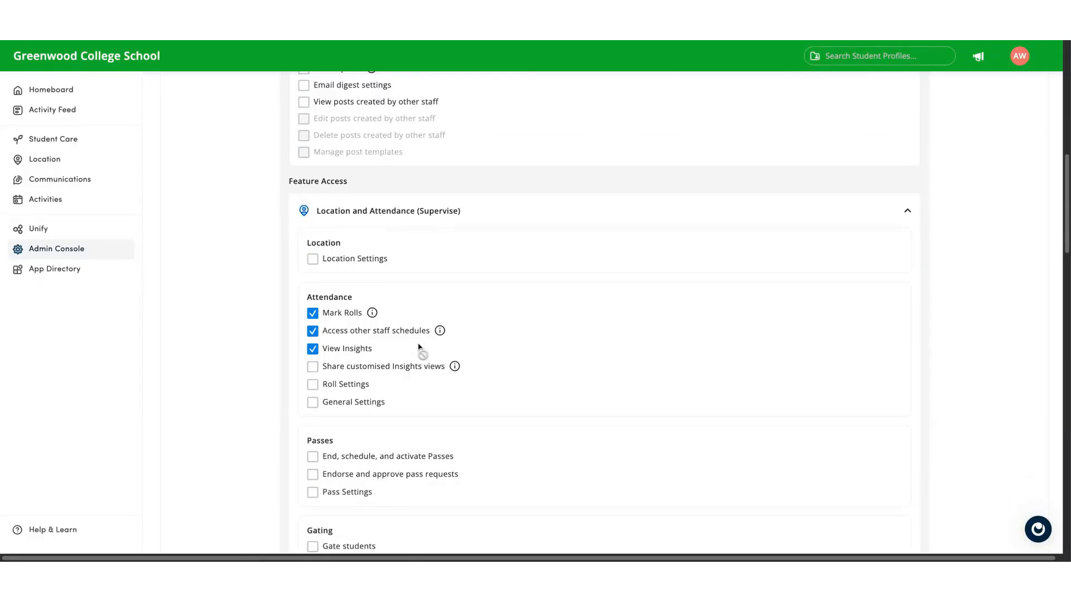
pyautogui.scroll(-1, 418, 343)
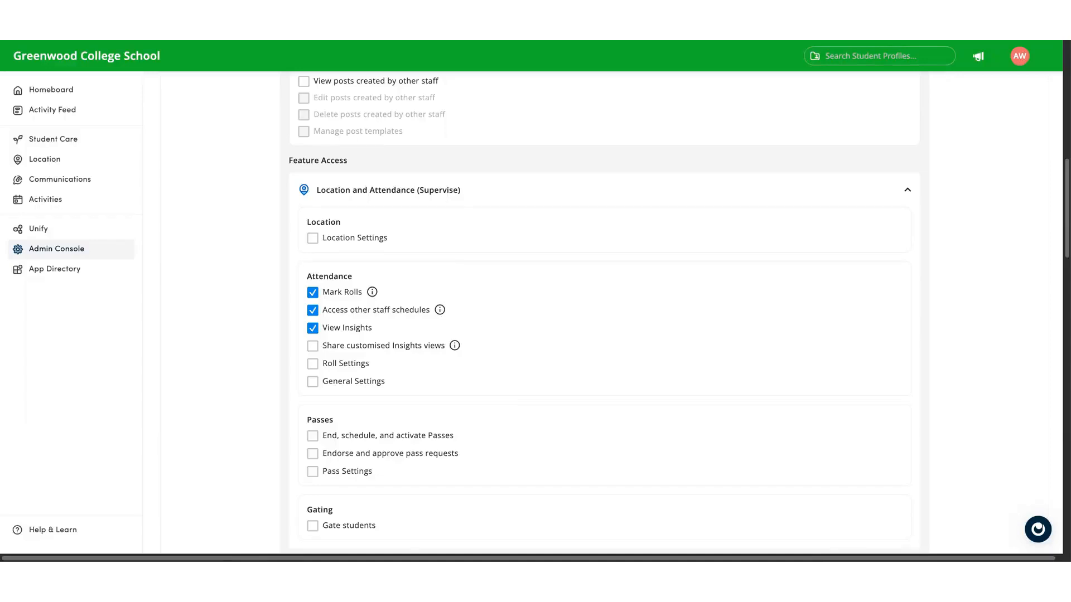
pyautogui.scroll(-1, 362, 404)
pyautogui.click(363, 397)
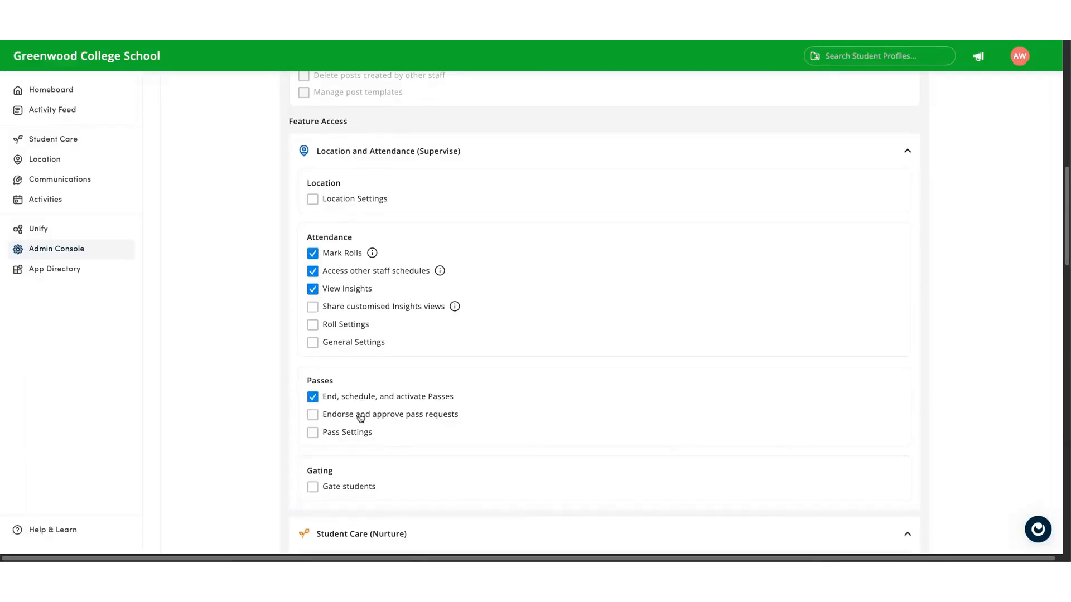
pyautogui.click(361, 417)
# - Restrict Student Care access to specific students selected by SIS Groups
pyautogui.scroll(-3, 451, 438)
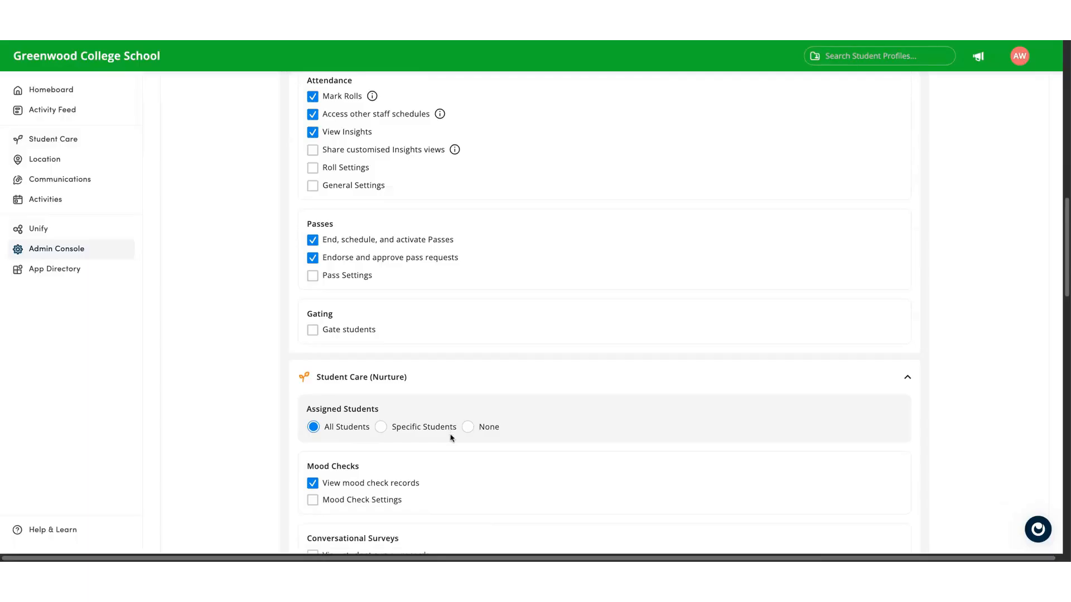
pyautogui.scroll(-3, 452, 437)
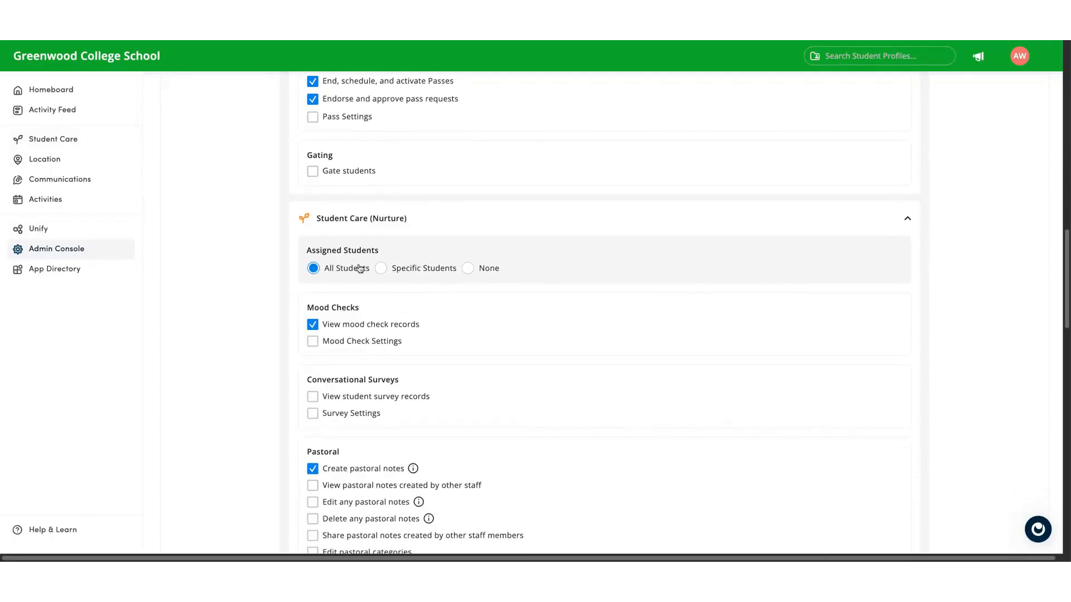
pyautogui.click(383, 269)
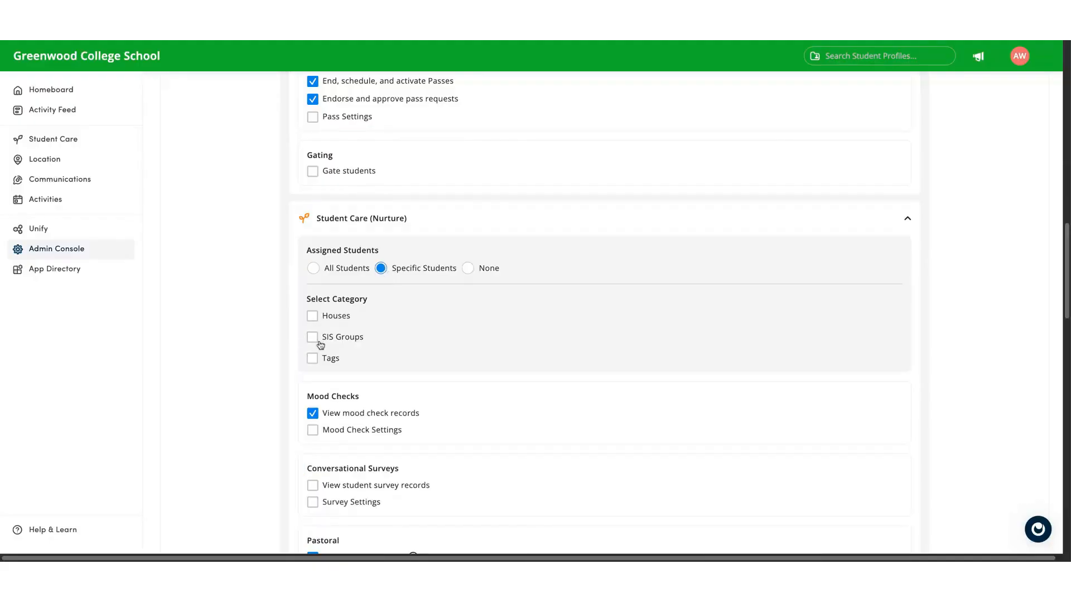
pyautogui.click(321, 345)
# - Give Emergency Response access to all students and set Communications access to specific students
pyautogui.scroll(-2, 440, 401)
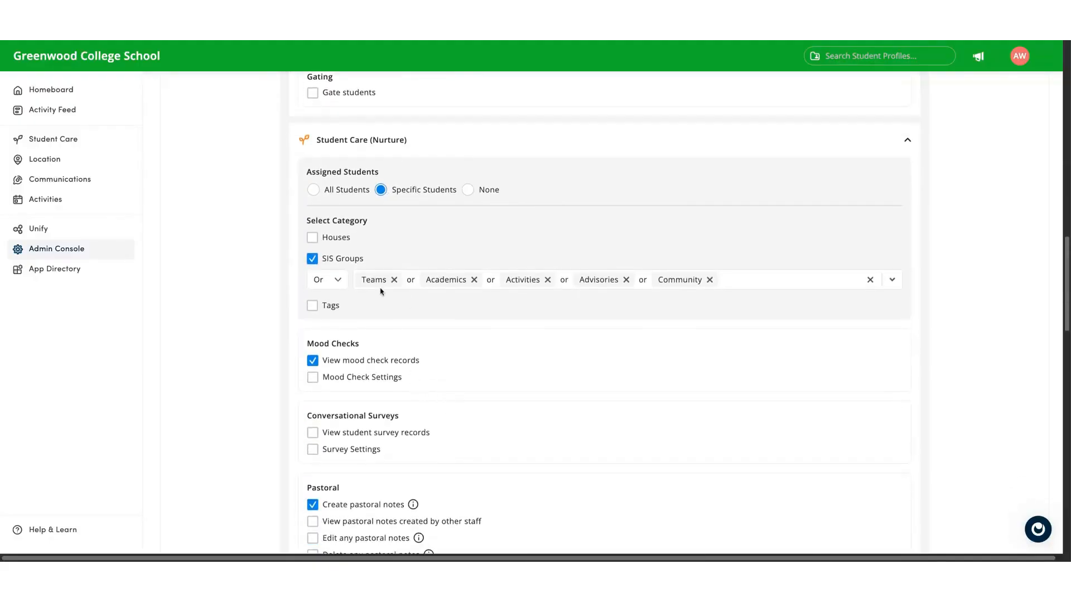
pyautogui.scroll(-8, 450, 370)
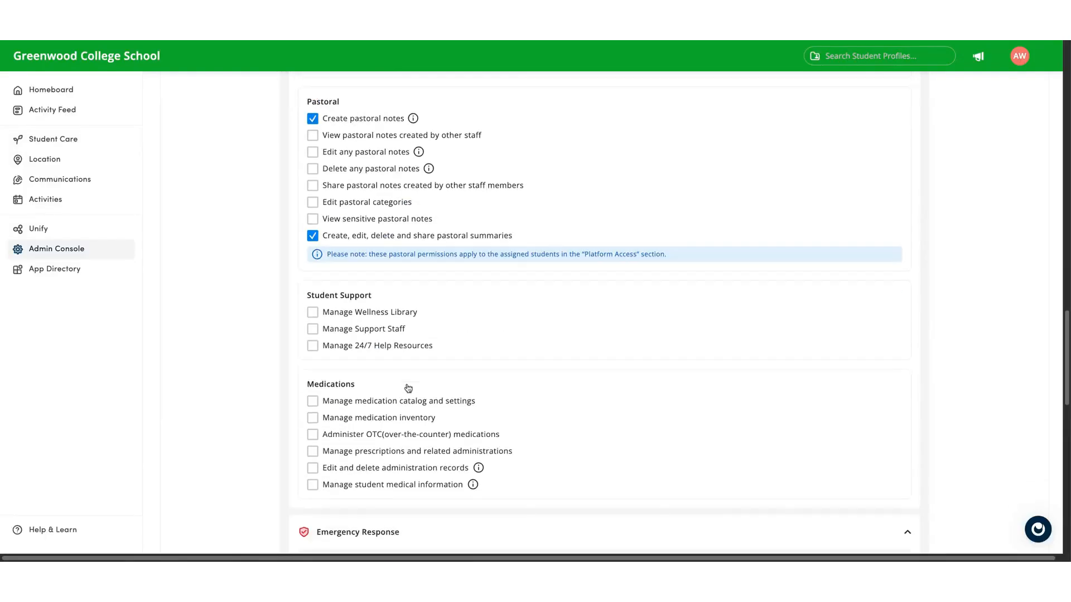
pyautogui.scroll(-4, 407, 389)
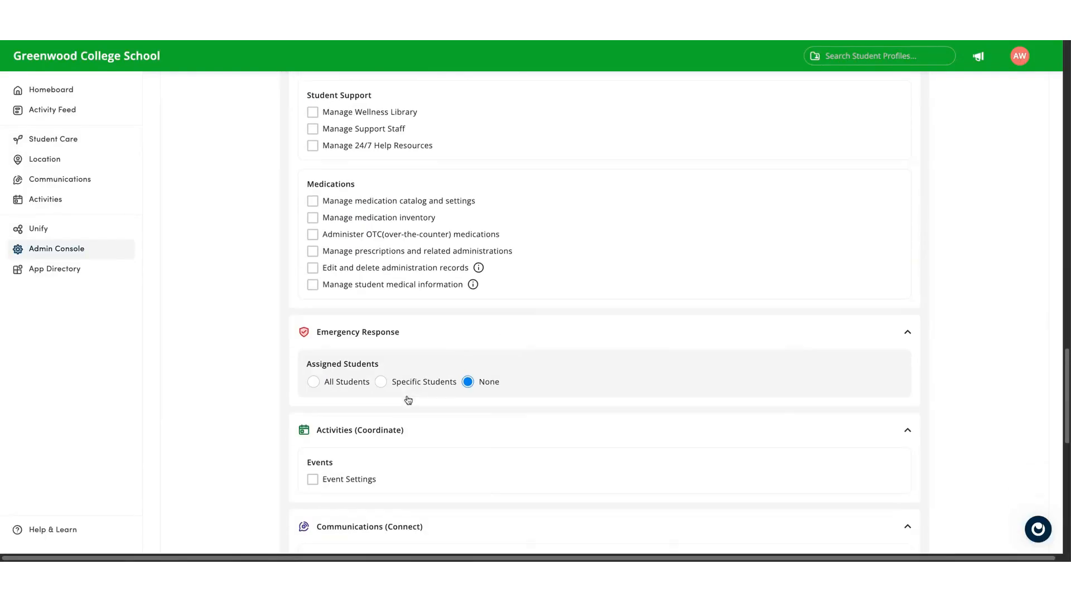
pyautogui.click(313, 383)
pyautogui.scroll(-4, 435, 437)
pyautogui.click(390, 426)
# - Review the role's permissions and save the new Teacher role
pyautogui.scroll(-7, 392, 440)
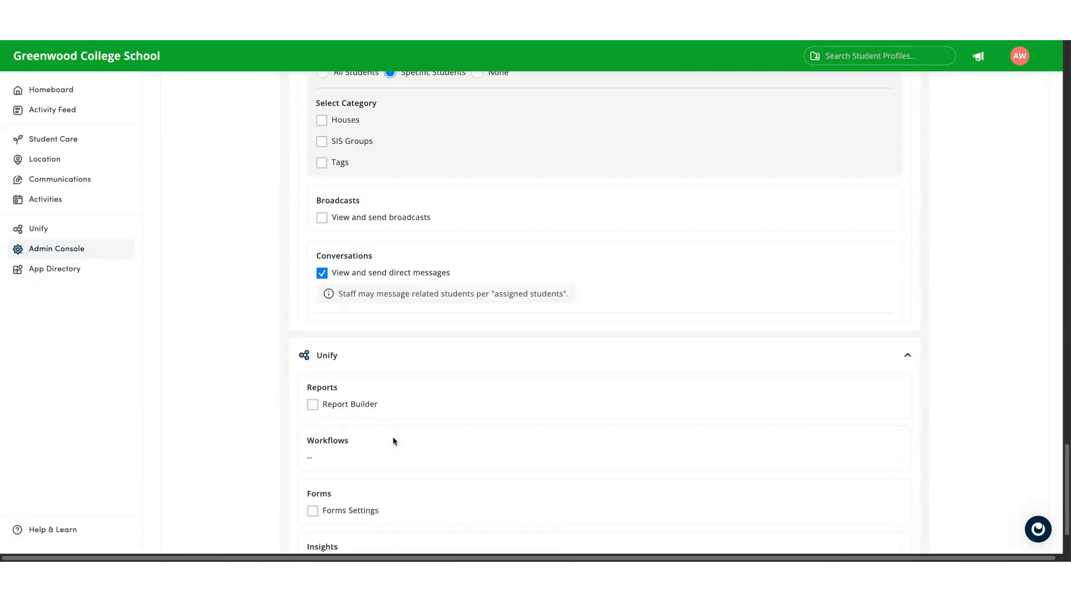
pyautogui.scroll(-2, 360, 421)
pyautogui.scroll(6, 504, 419)
pyautogui.scroll(20, 504, 418)
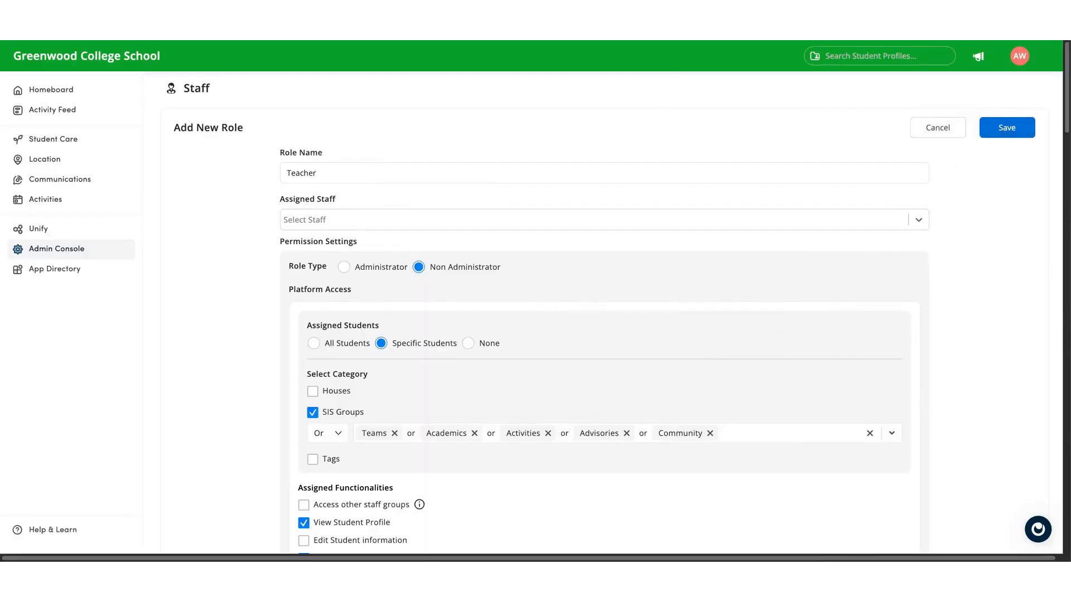
pyautogui.click(1007, 127)
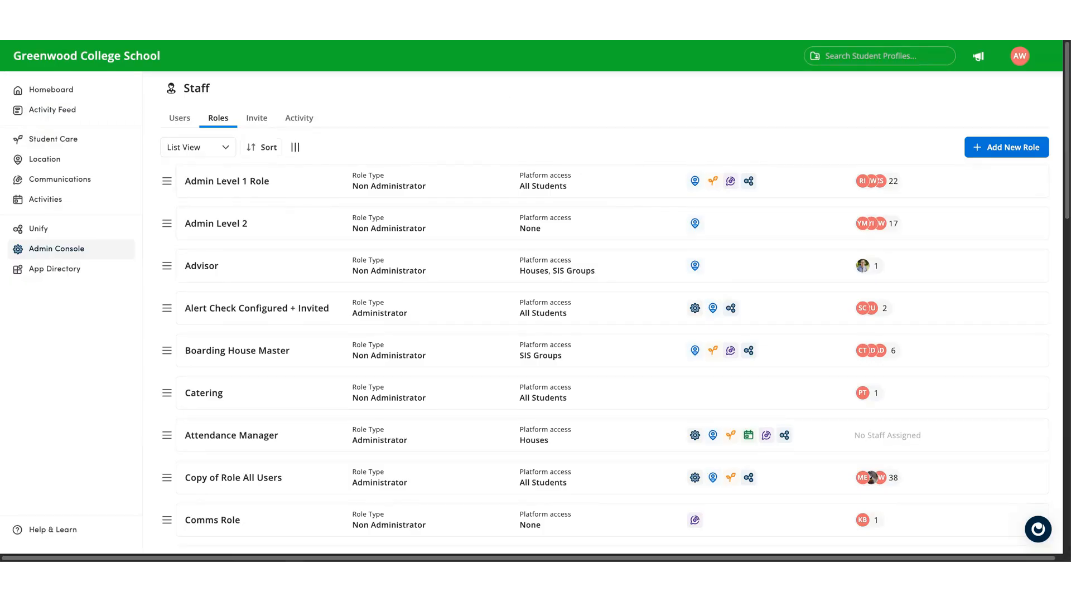
# - Filter the staff users list to show only imported accounts
pyautogui.click(180, 118)
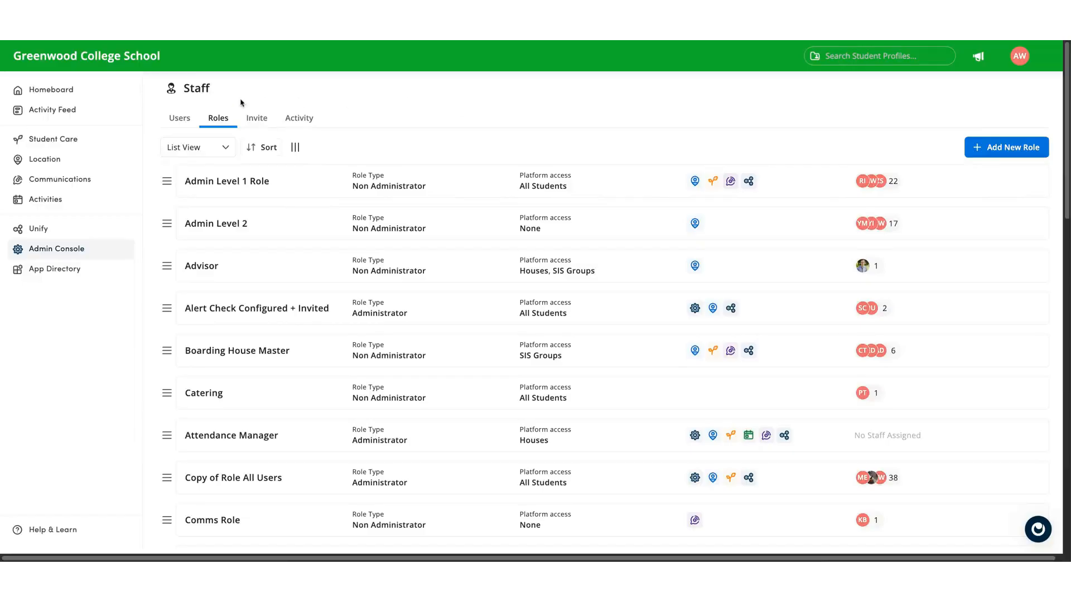
pyautogui.click(182, 121)
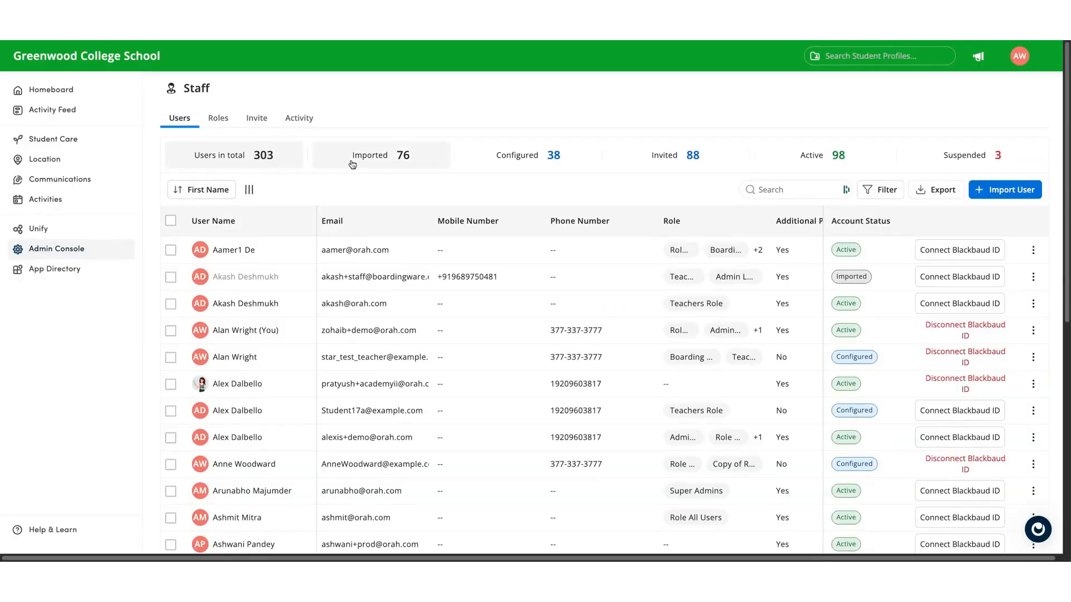
pyautogui.click(352, 164)
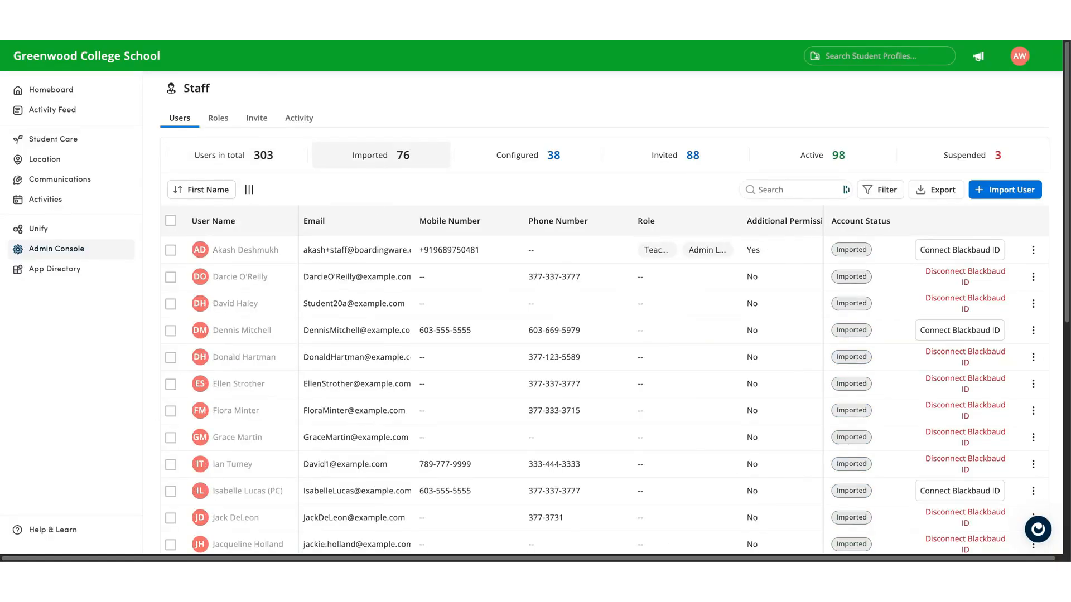
pyautogui.scroll(-1, 374, 234)
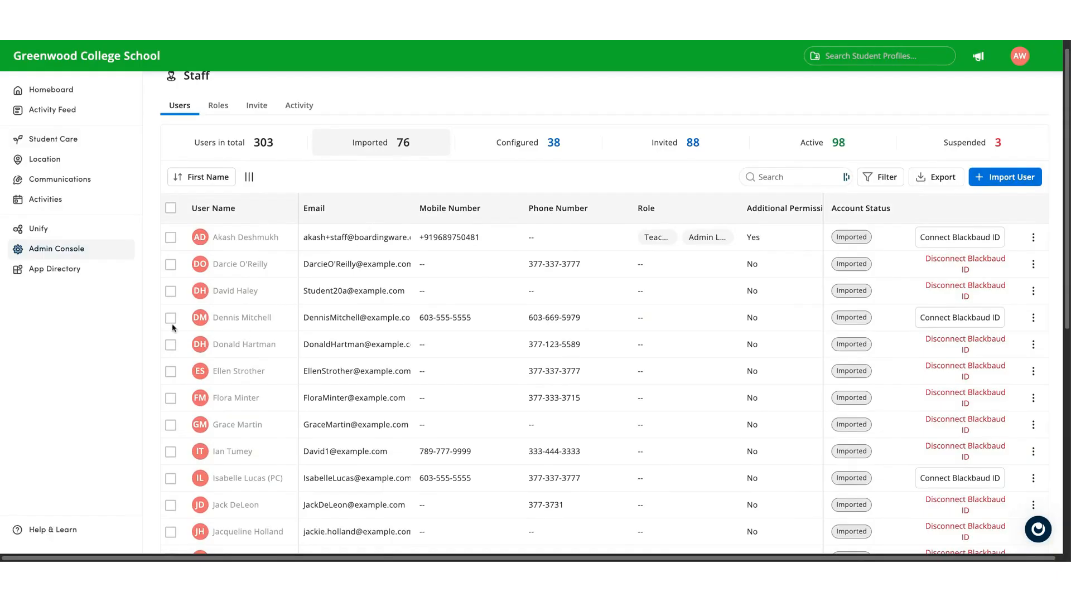
# - Select three imported staff users and open the bulk Configure account form for them
pyautogui.click(170, 320)
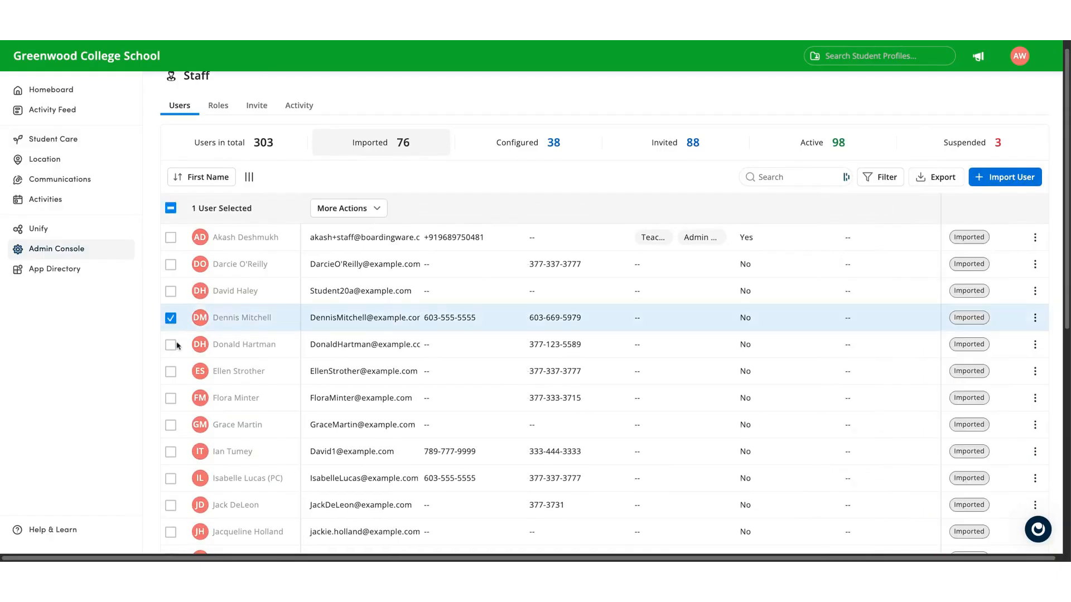
pyautogui.click(171, 398)
pyautogui.click(171, 451)
pyautogui.click(170, 479)
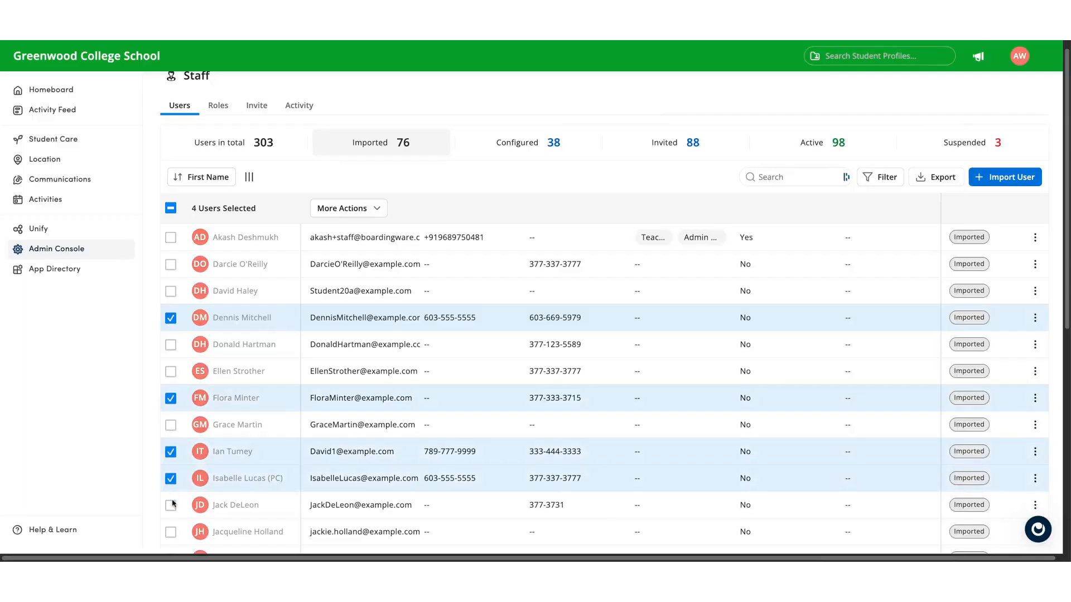
pyautogui.click(172, 478)
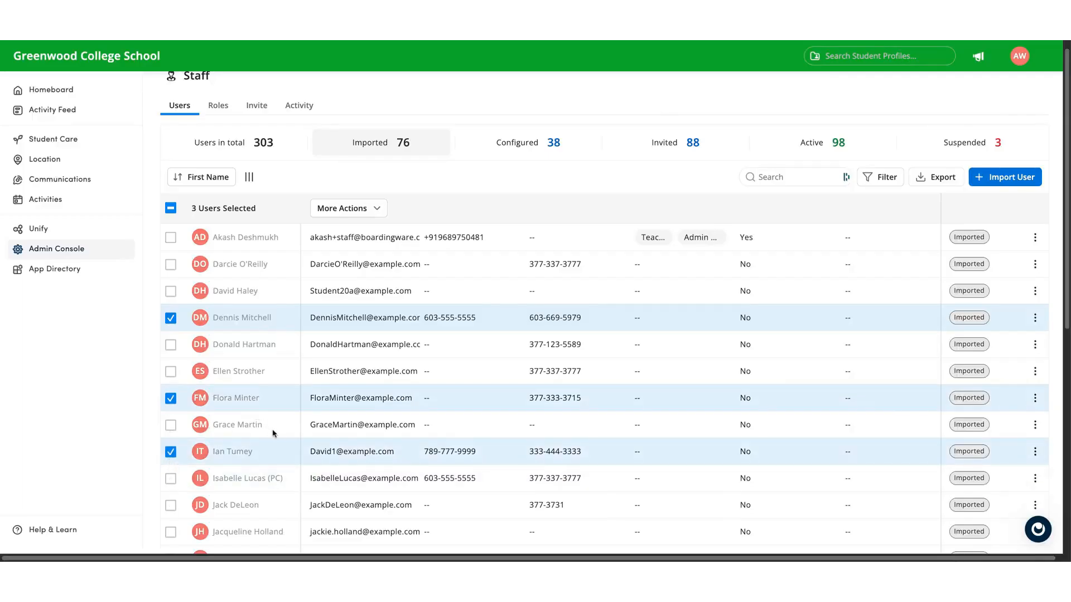
pyautogui.click(370, 211)
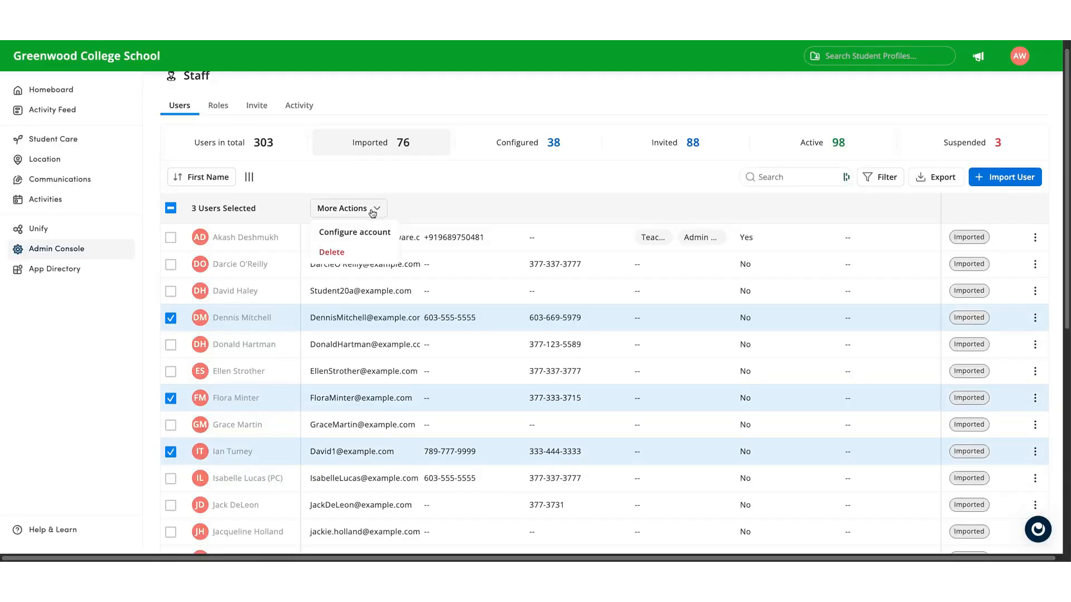
pyautogui.click(372, 242)
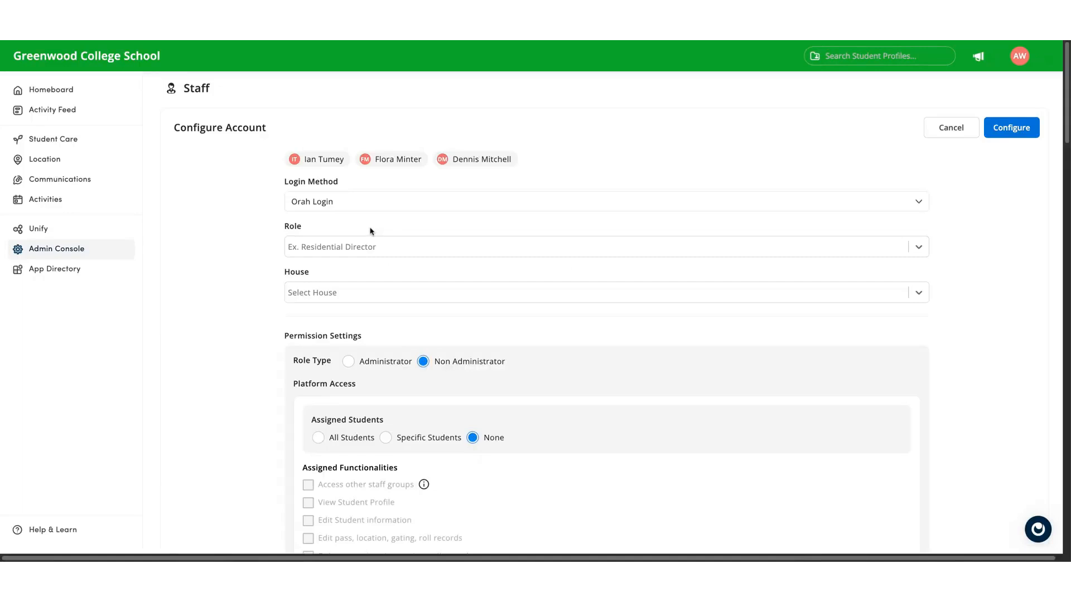
# - Assign Teachers Role and set the login method to Google for the selected accounts
pyautogui.click(373, 246)
pyautogui.write('te')
pyautogui.click(375, 375)
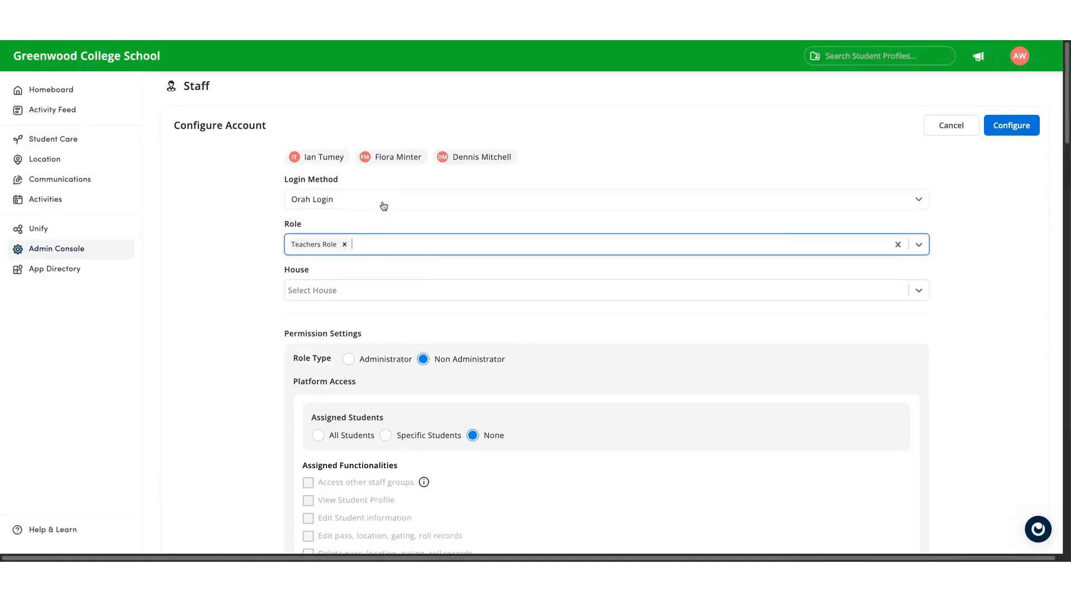
pyautogui.click(377, 205)
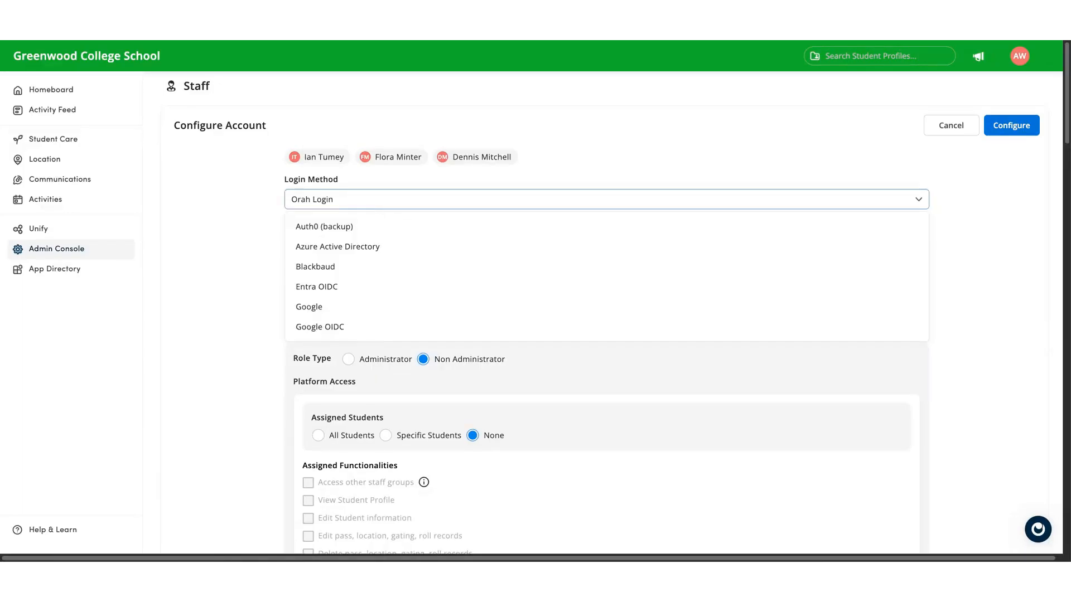
pyautogui.click(376, 303)
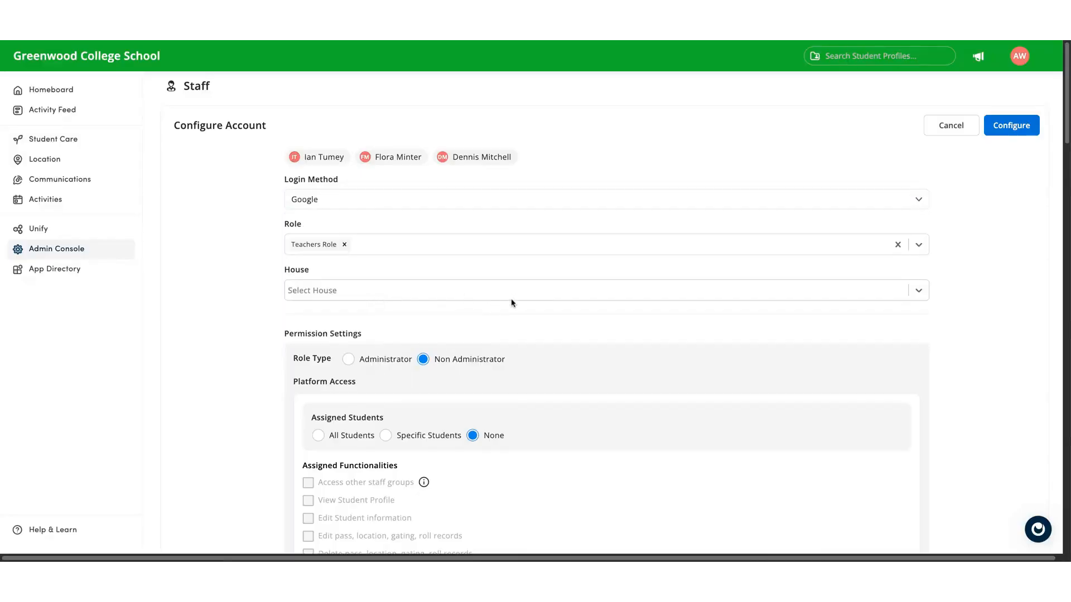
# - Apply the configuration to the three selected accounts without sending a welcome email
pyautogui.scroll(-3, 516, 401)
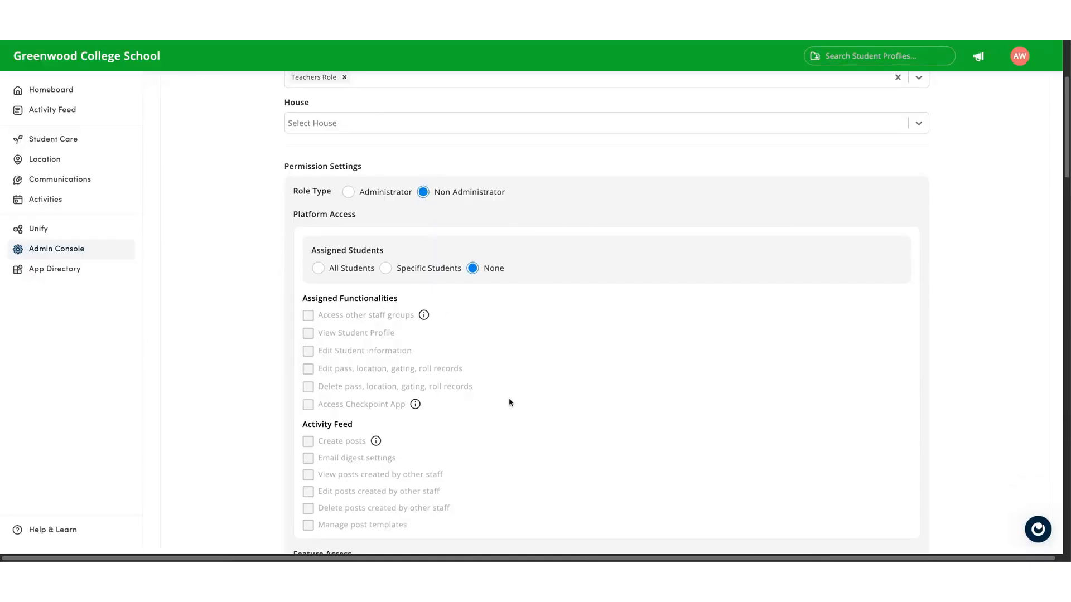
pyautogui.scroll(3, 509, 402)
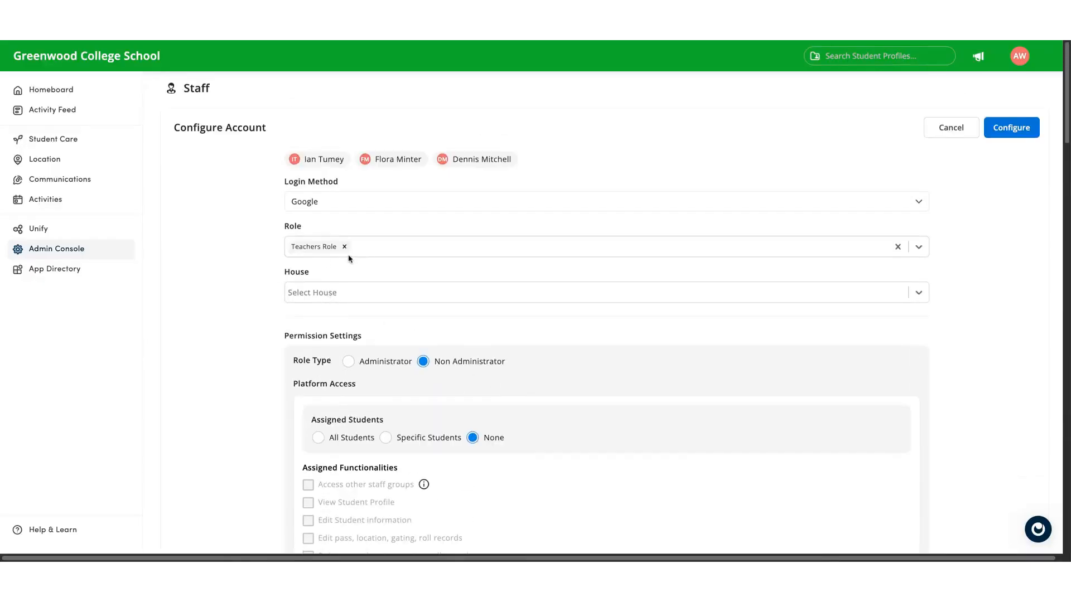
pyautogui.click(1010, 130)
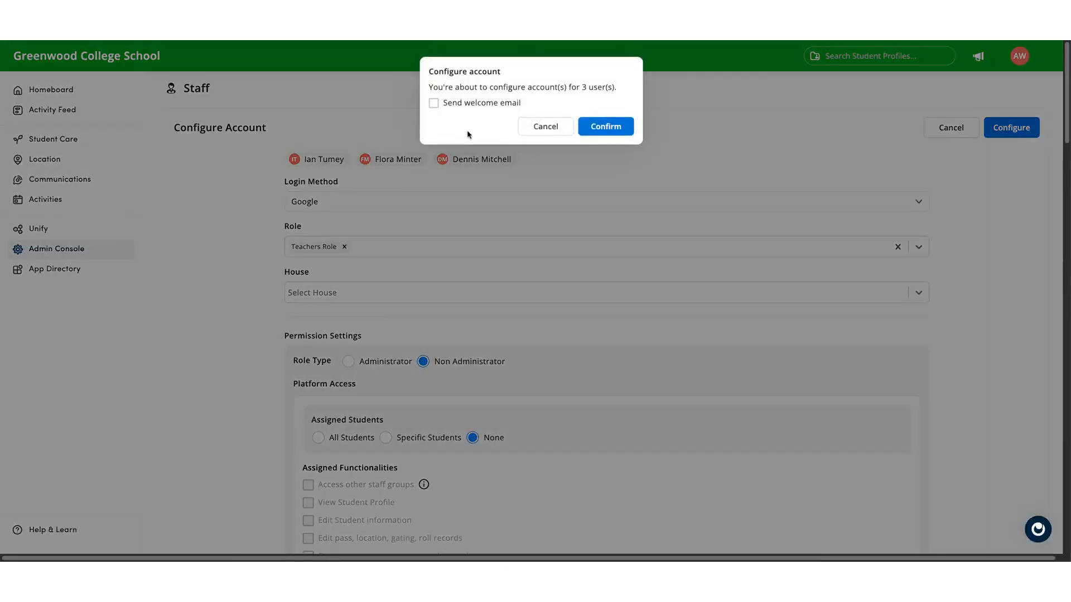
pyautogui.click(435, 107)
pyautogui.click(436, 107)
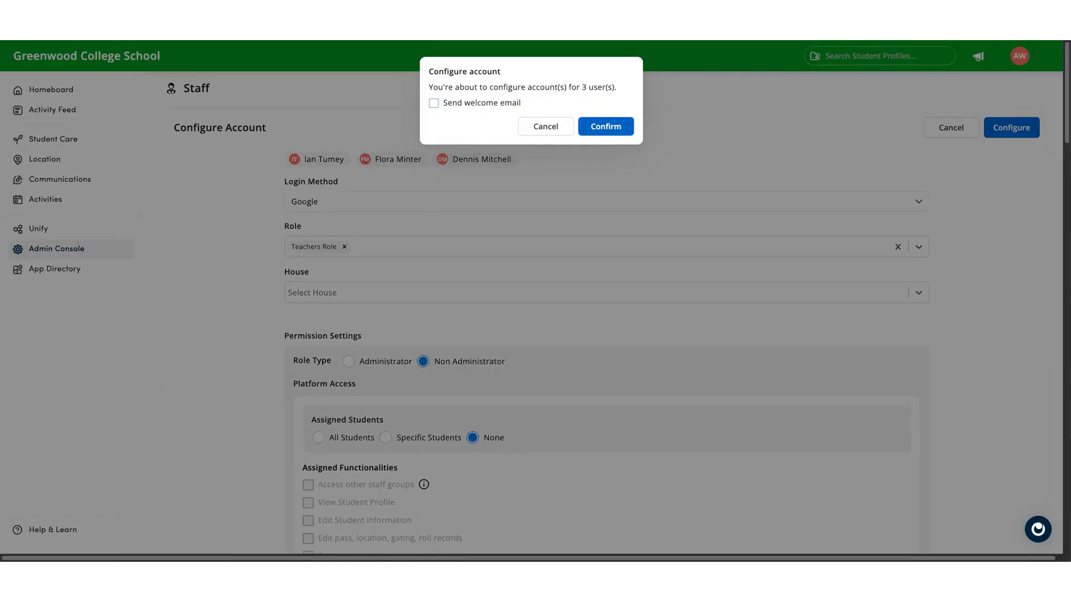
pyautogui.click(606, 126)
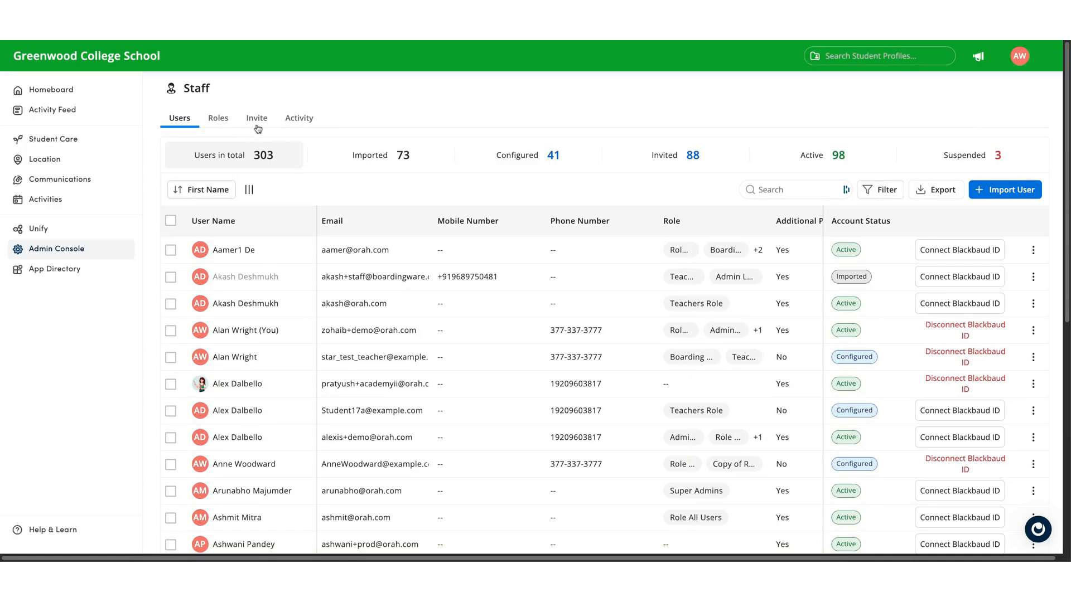
# - Open the staff invite form and enter the new staff member's e-mail address
pyautogui.click(257, 128)
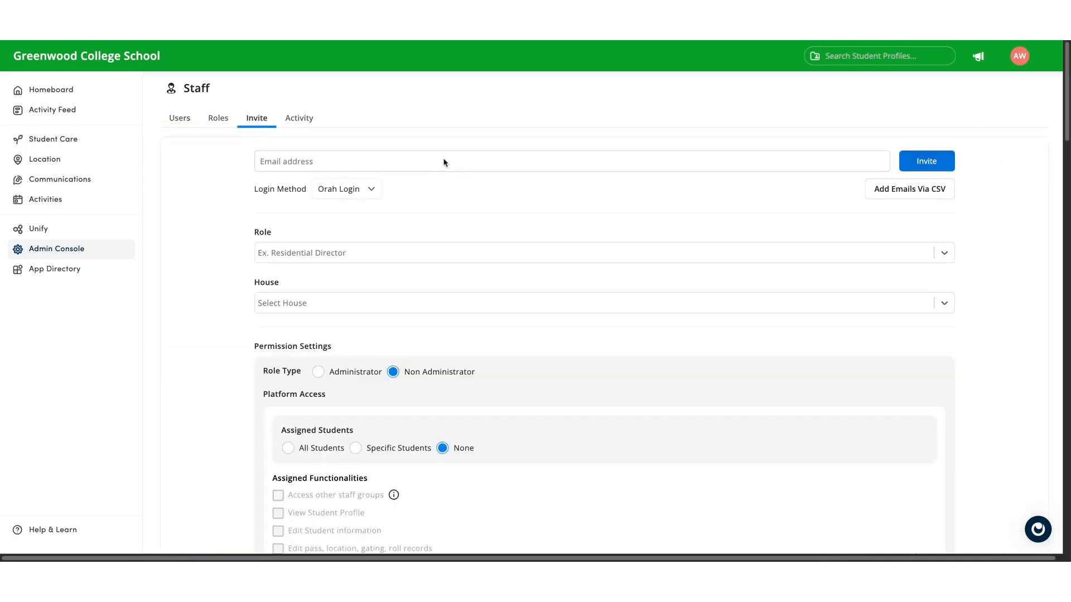
pyautogui.click(445, 161)
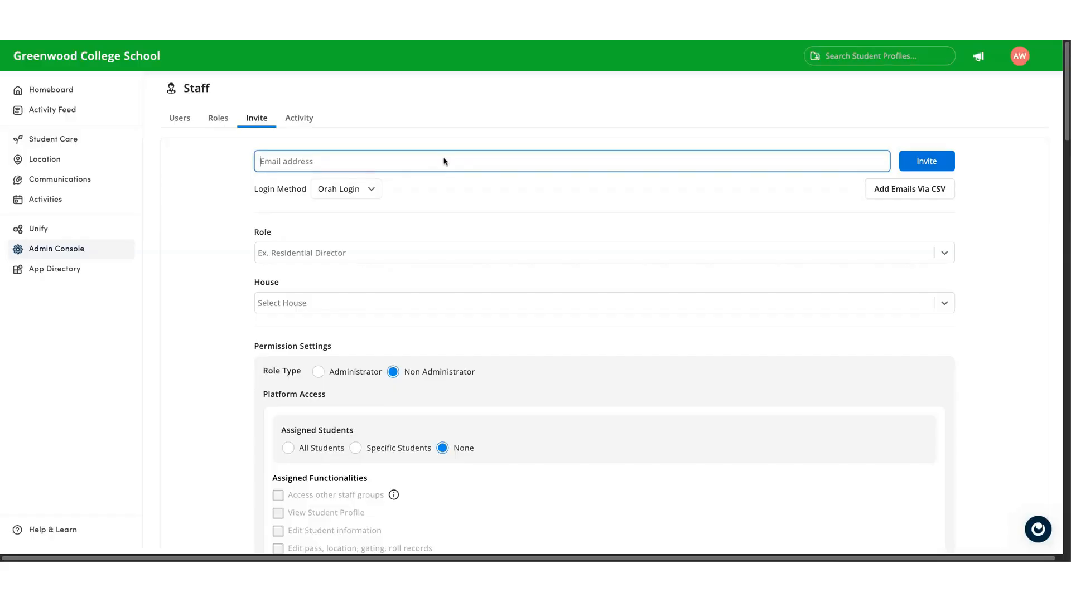
pyautogui.write('john')
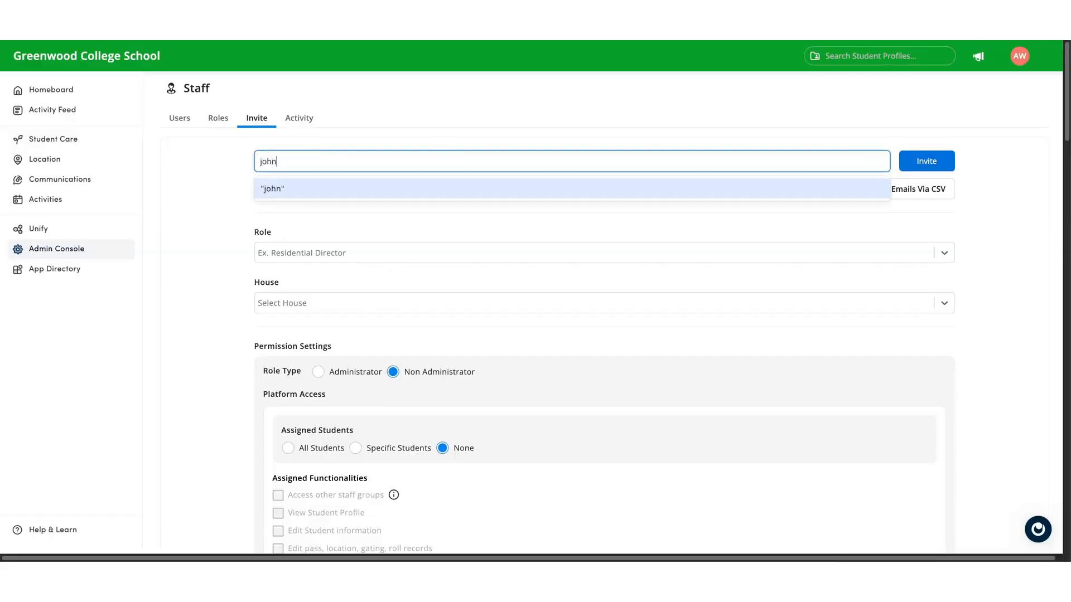
pyautogui.write('test@gmail.cop')
pyautogui.press('BackSpace')
pyautogui.write('m')
pyautogui.press('Return')
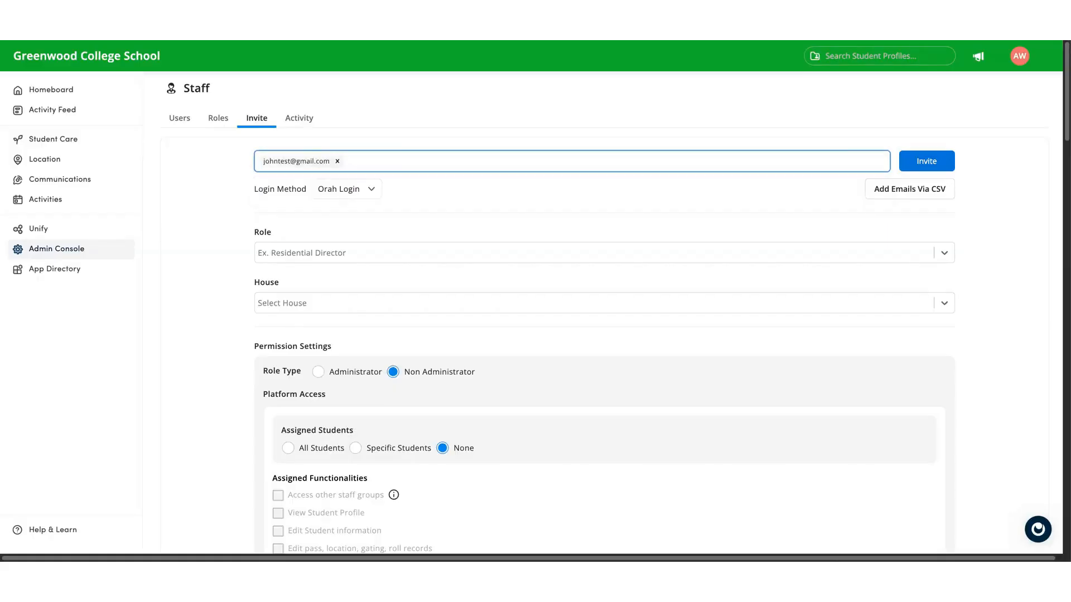
# - Assign the Teacher role to the invitee and send the invitation
pyautogui.click(438, 257)
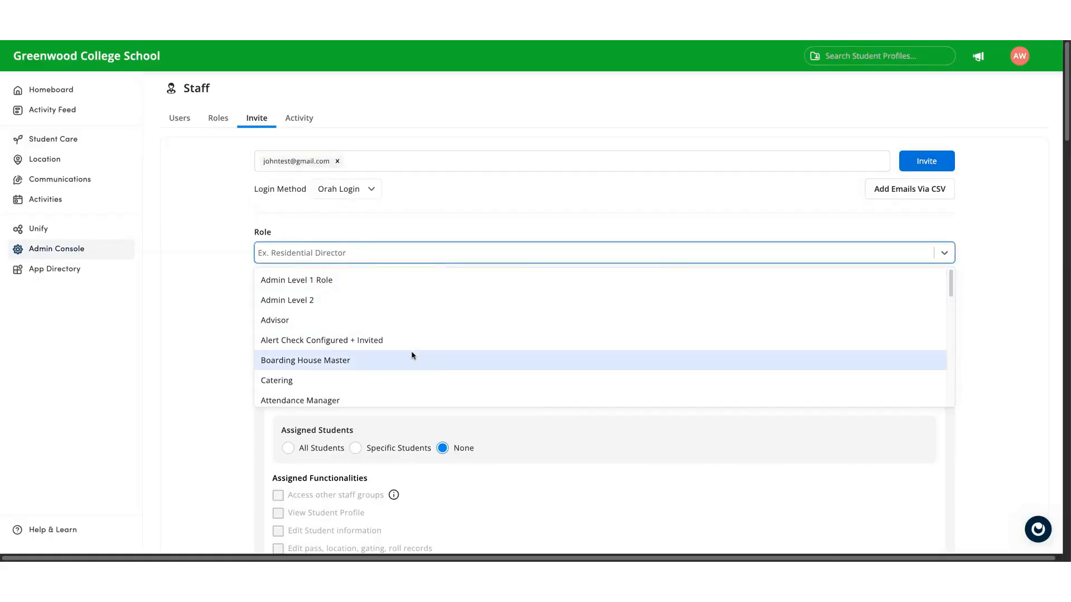
pyautogui.write('tea')
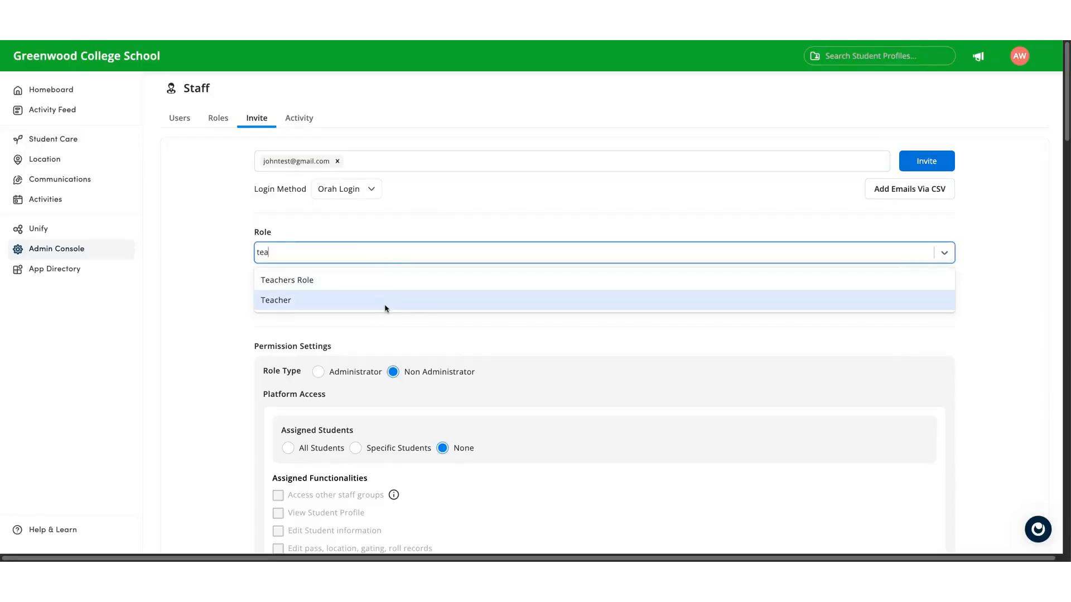
pyautogui.click(391, 302)
pyautogui.click(941, 162)
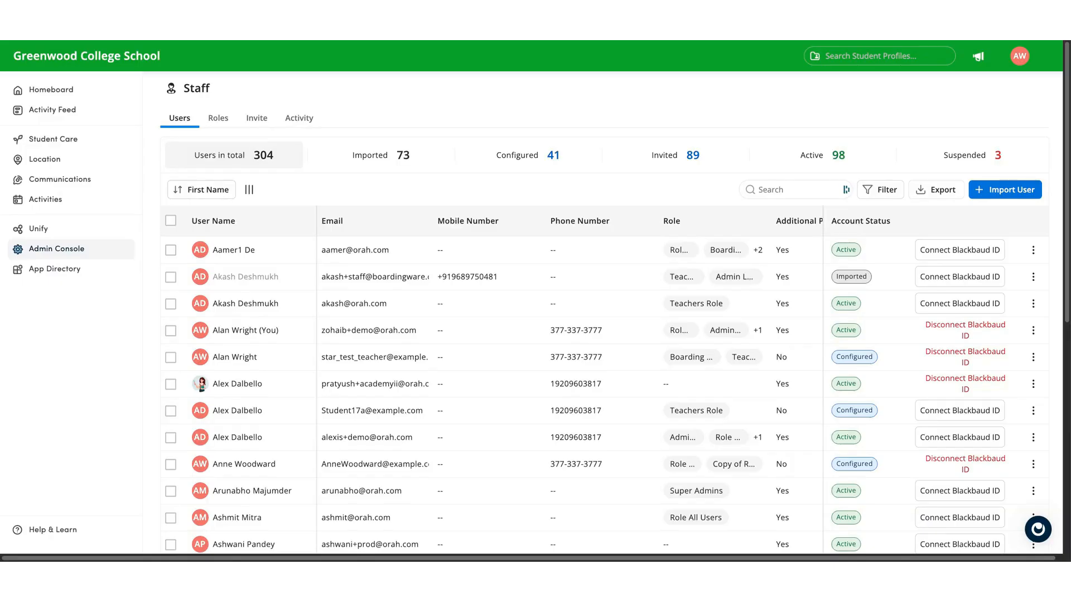
# - Browse the staff users list filtered by Configured, Invited and Active account status
pyautogui.click(527, 155)
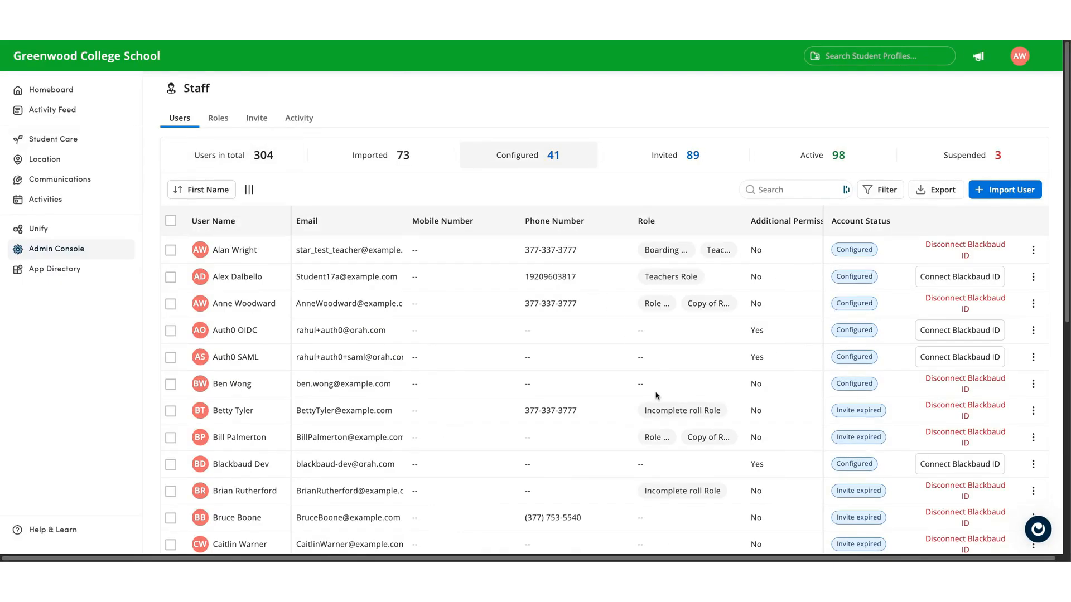
pyautogui.click(673, 166)
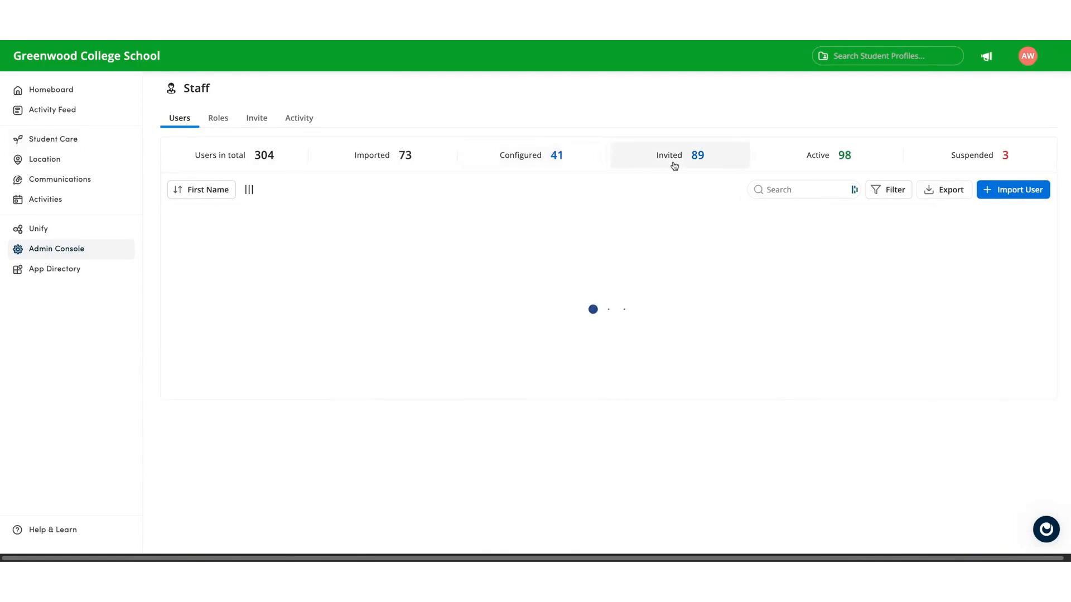
pyautogui.scroll(-3, 686, 339)
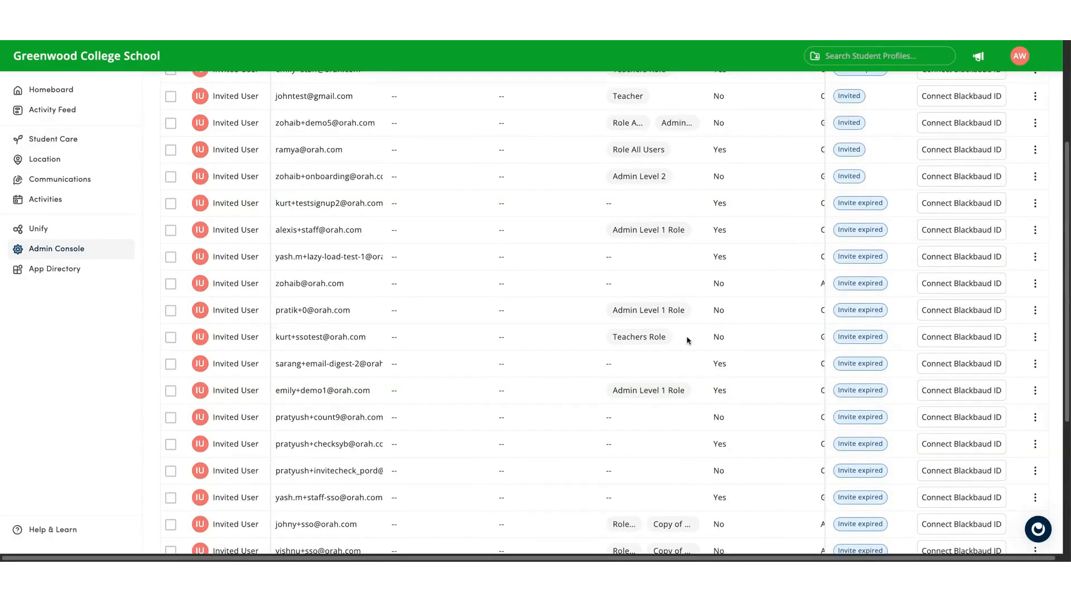
pyautogui.scroll(3, 686, 340)
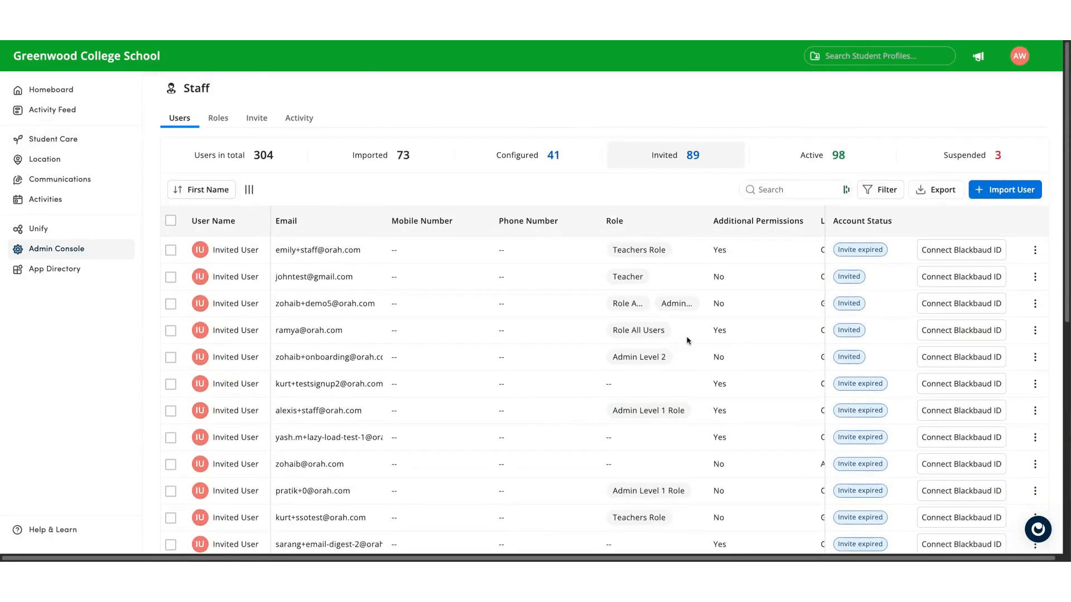
pyautogui.click(812, 166)
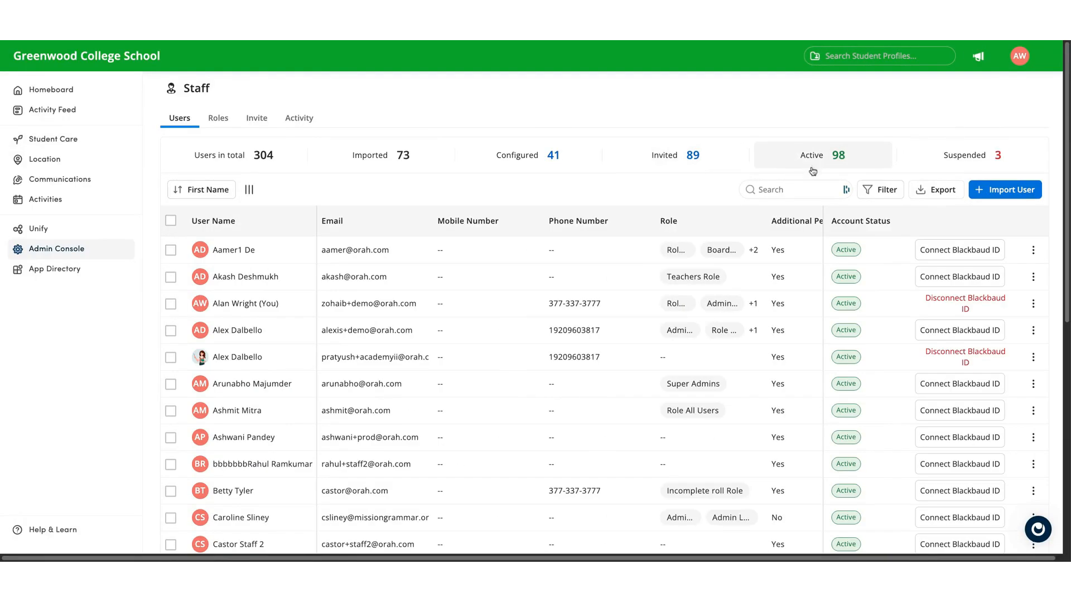
pyautogui.click(940, 167)
pyautogui.click(829, 171)
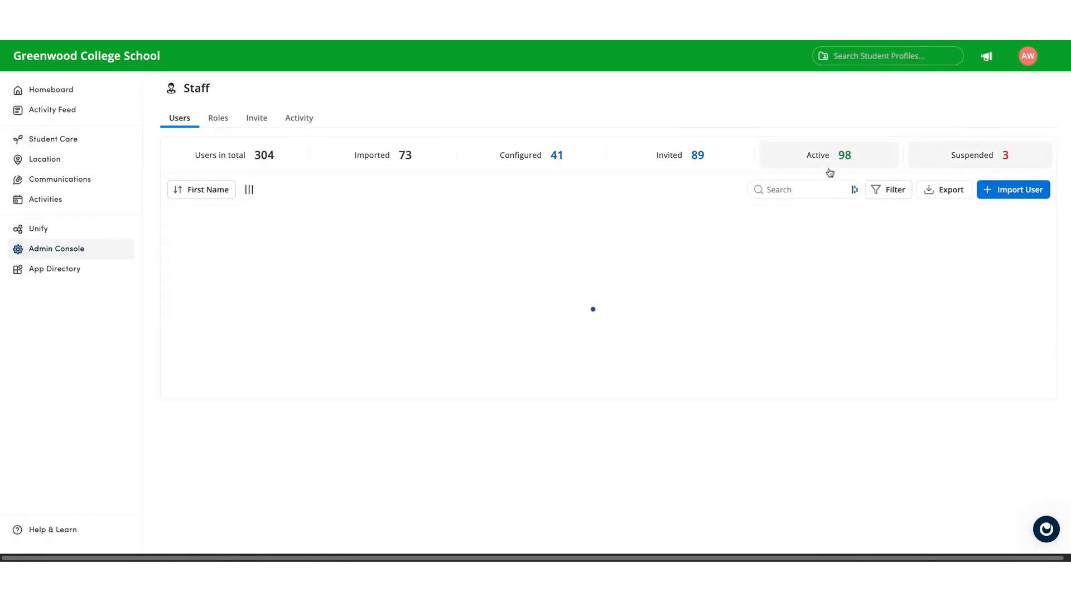
pyautogui.scroll(-1, 626, 332)
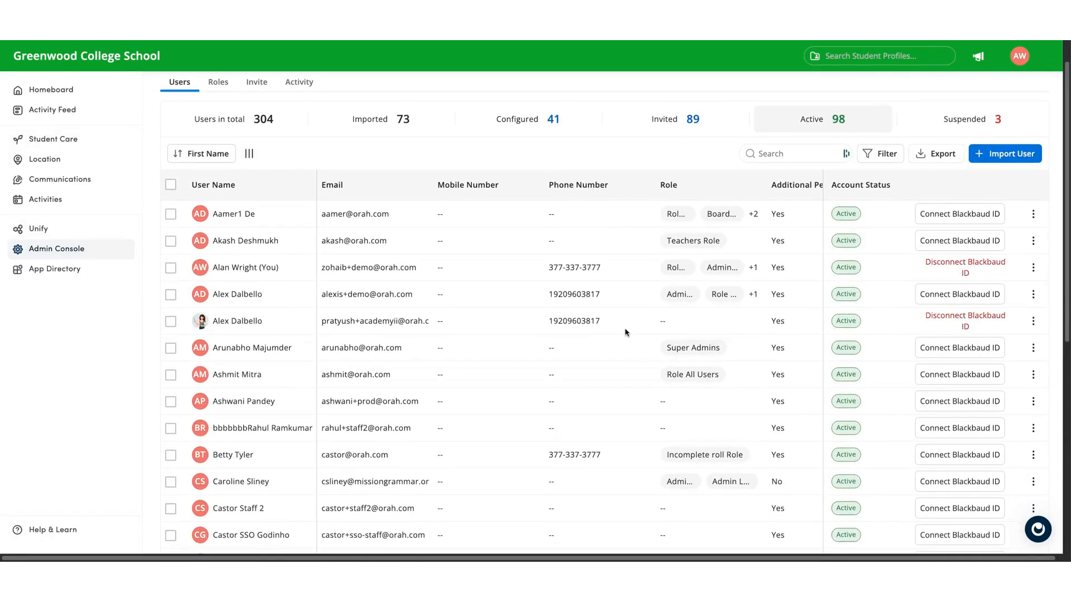
pyautogui.scroll(-1, 605, 357)
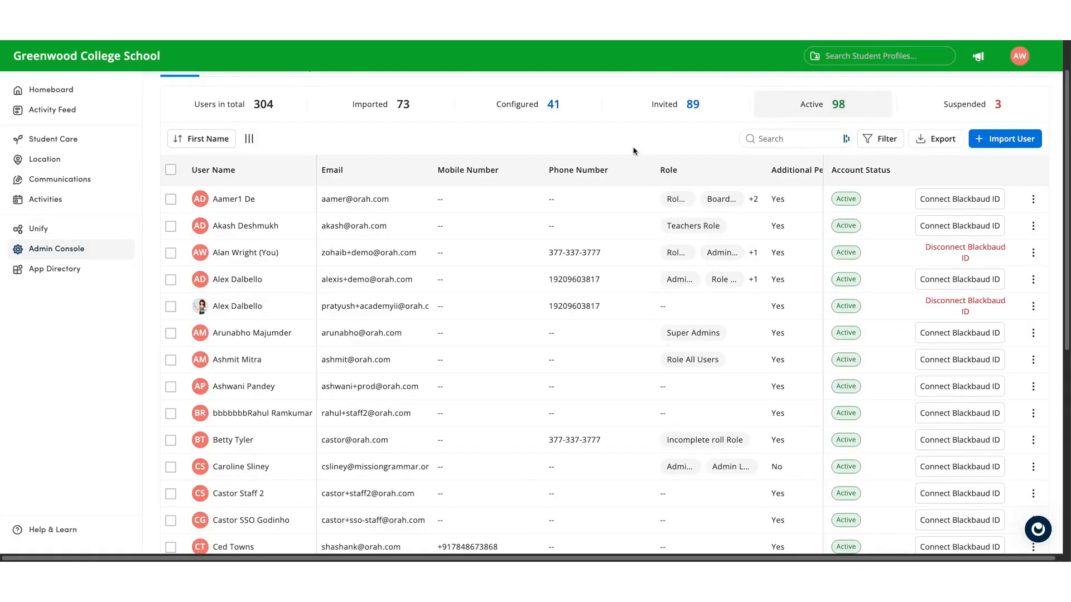
# - Change the login method of your own active account to Google and save with a new invite
pyautogui.click(1033, 254)
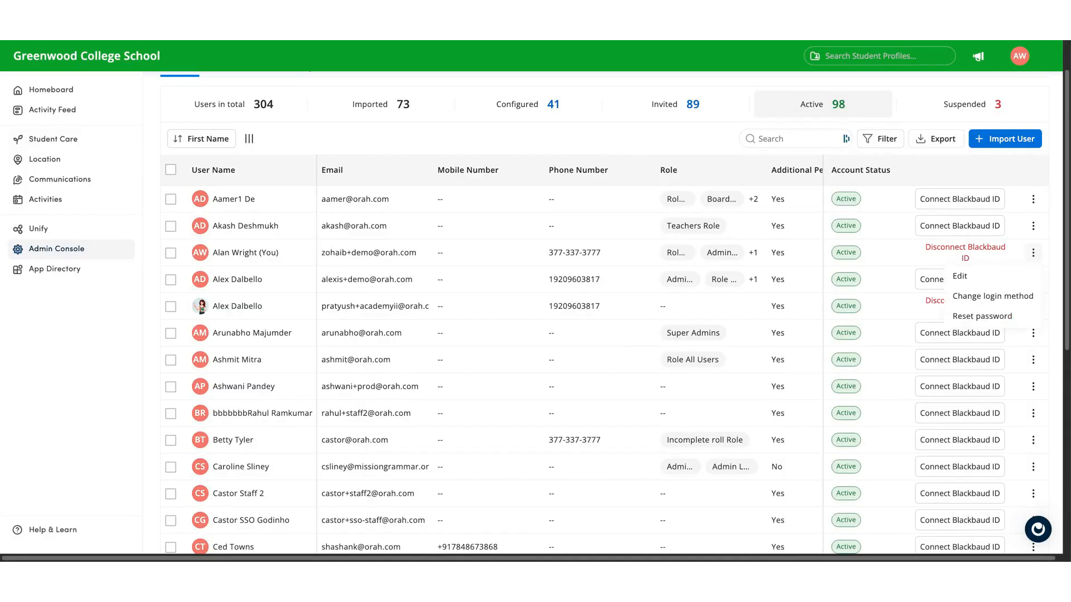
pyautogui.click(987, 296)
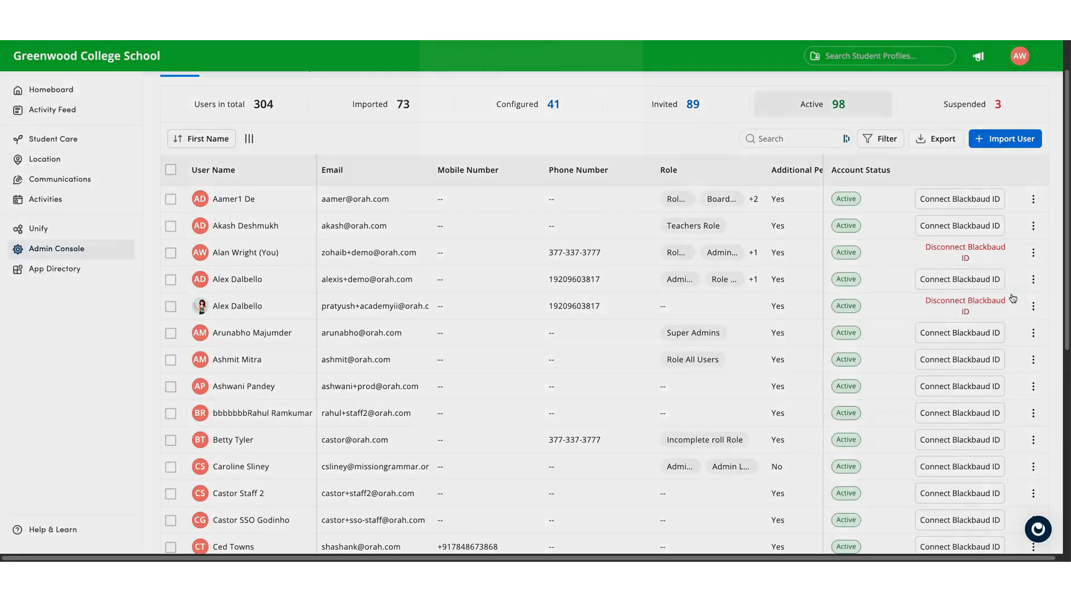
pyautogui.click(503, 131)
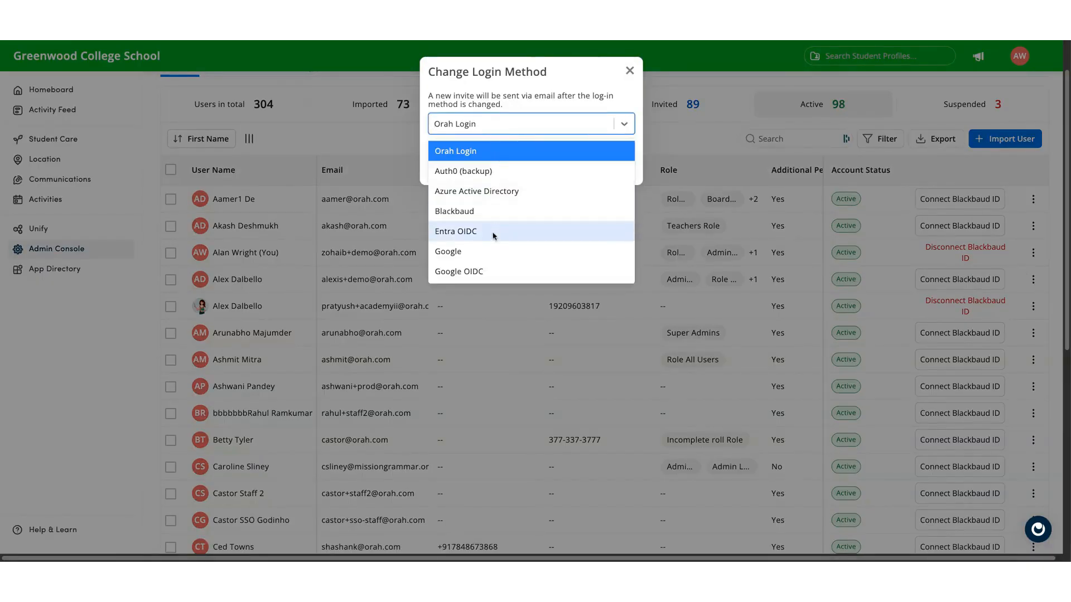
pyautogui.click(493, 259)
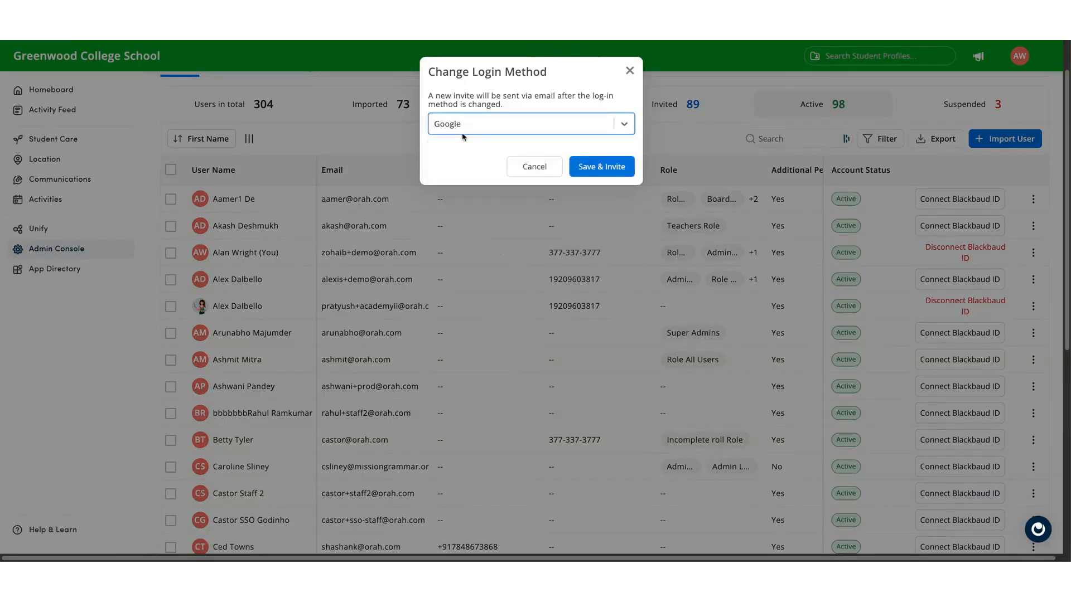
pyautogui.click(583, 170)
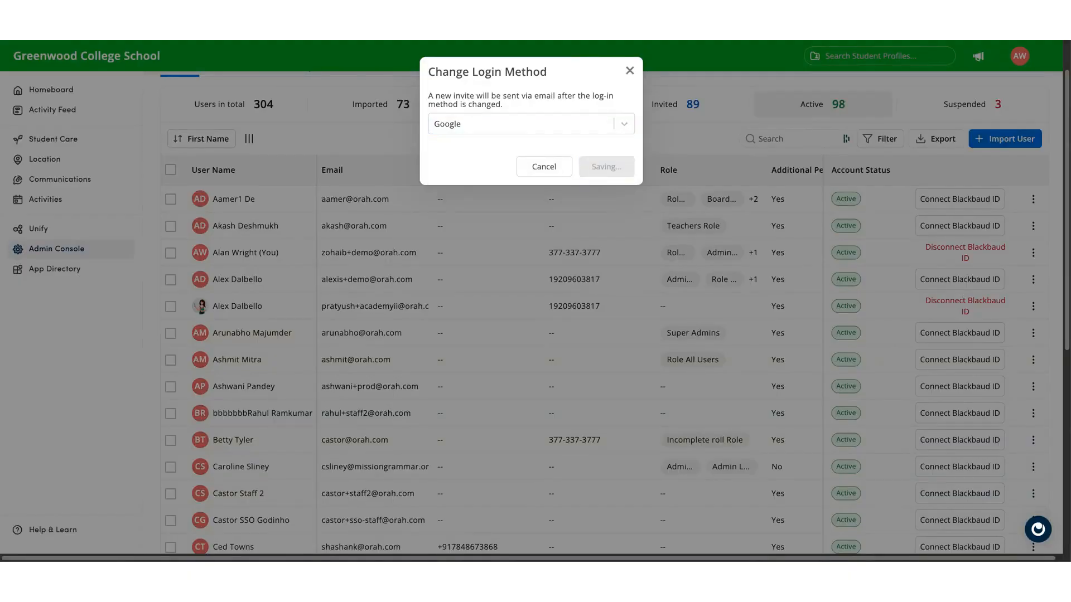